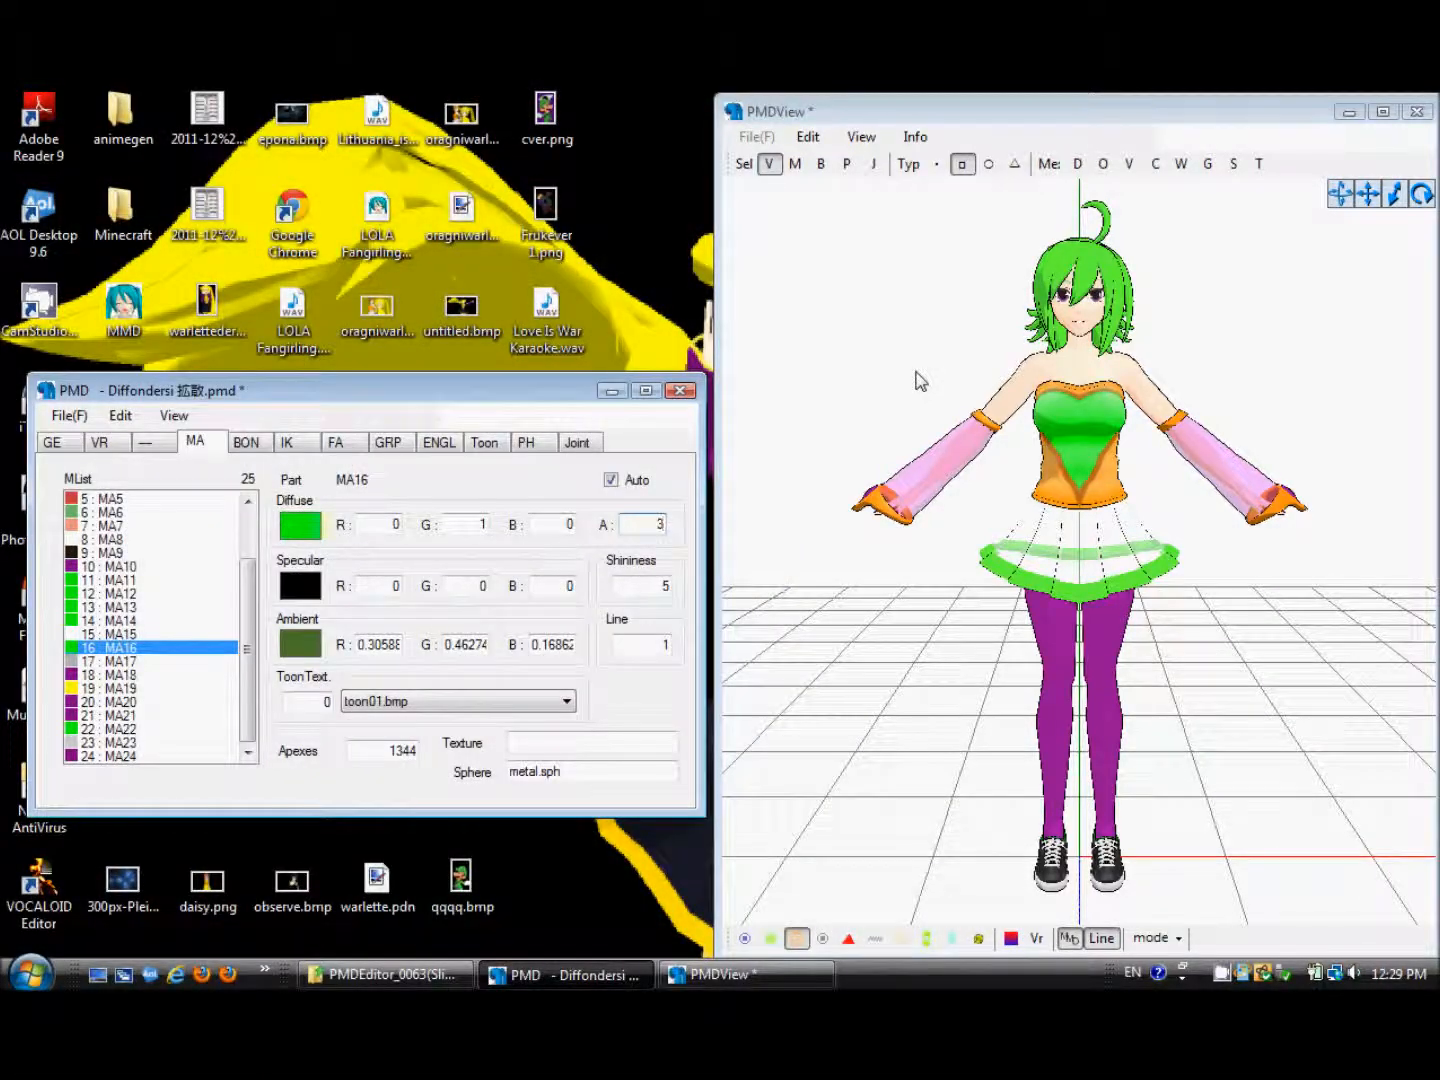
# Orbit the model to inspect the translucent skirt band from rear, top and side angles
pyautogui.moveTo(955, 373); pyautogui.dragTo(1215, 393, button='right')
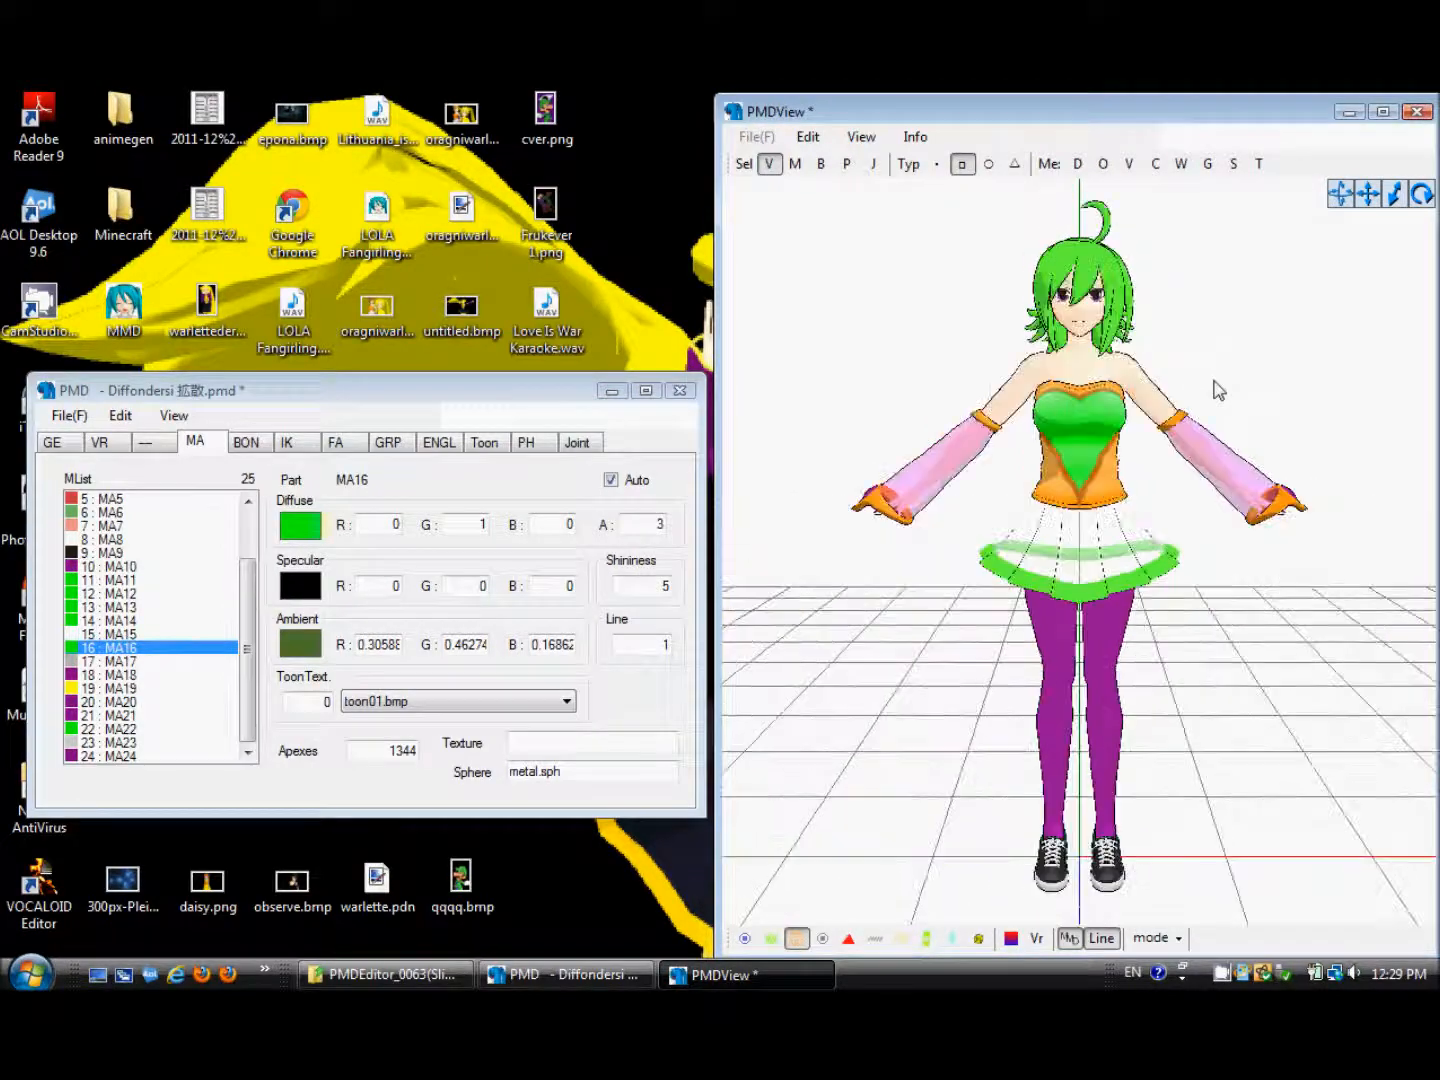
pyautogui.scroll(2, 1197, 428)
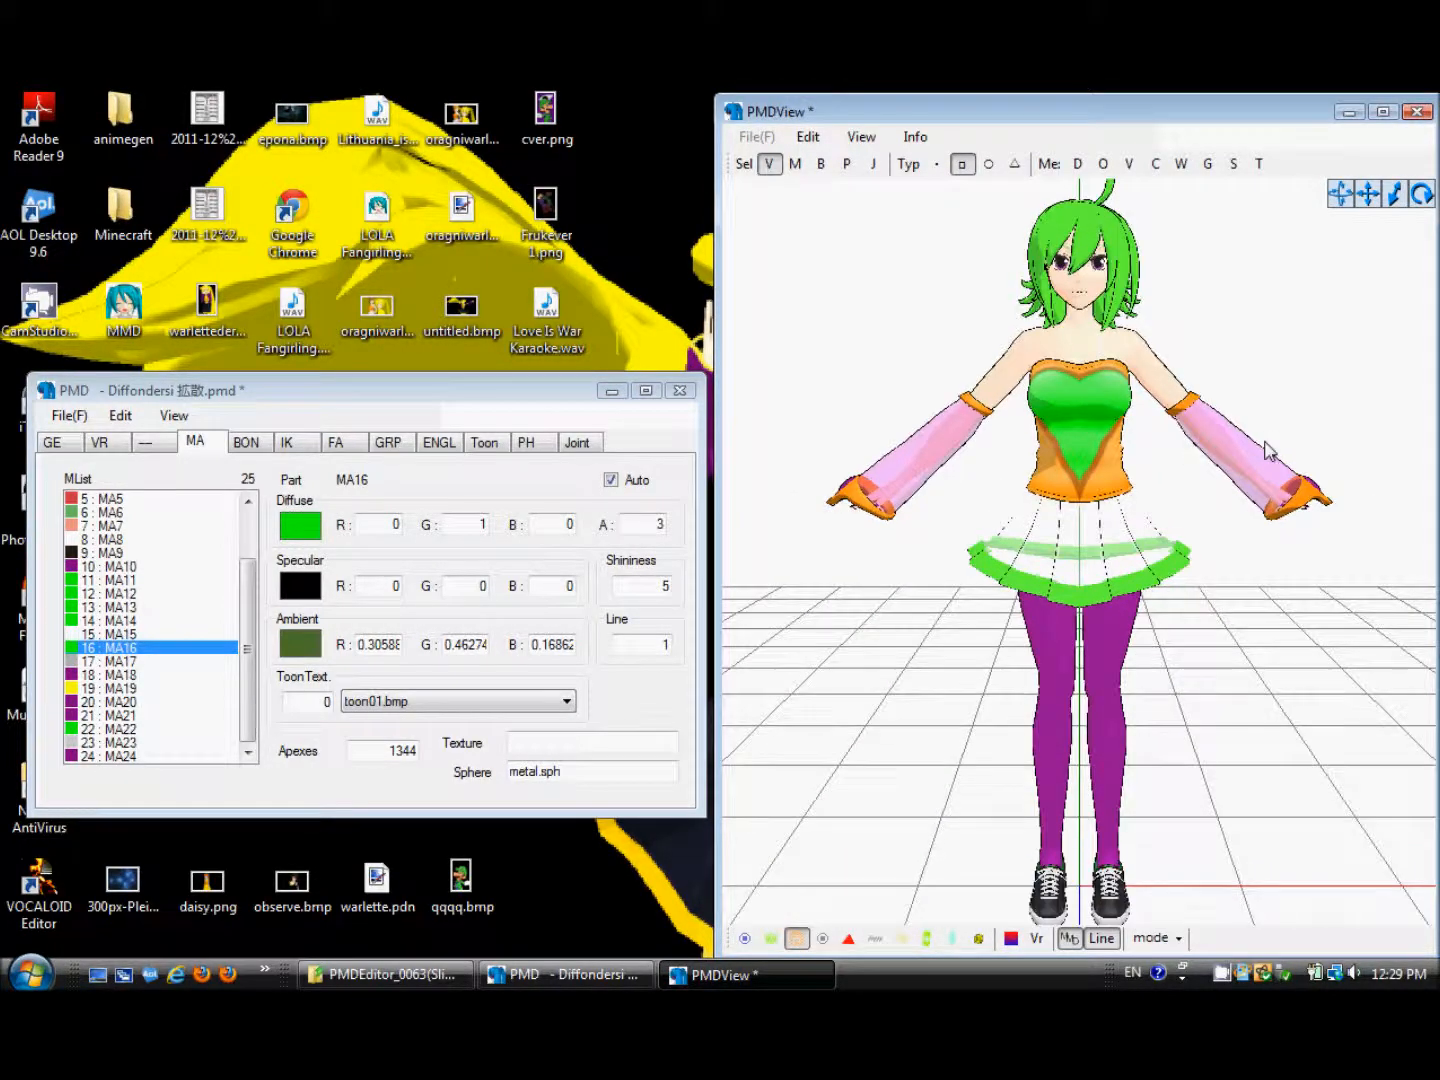
pyautogui.moveTo(954, 442)
pyautogui.mouseDown(button='right')
pyautogui.moveTo(1021, 411)
pyautogui.moveTo(1021, 440)
pyautogui.mouseUp(button='right')
pyautogui.scroll(1, 1021, 450)
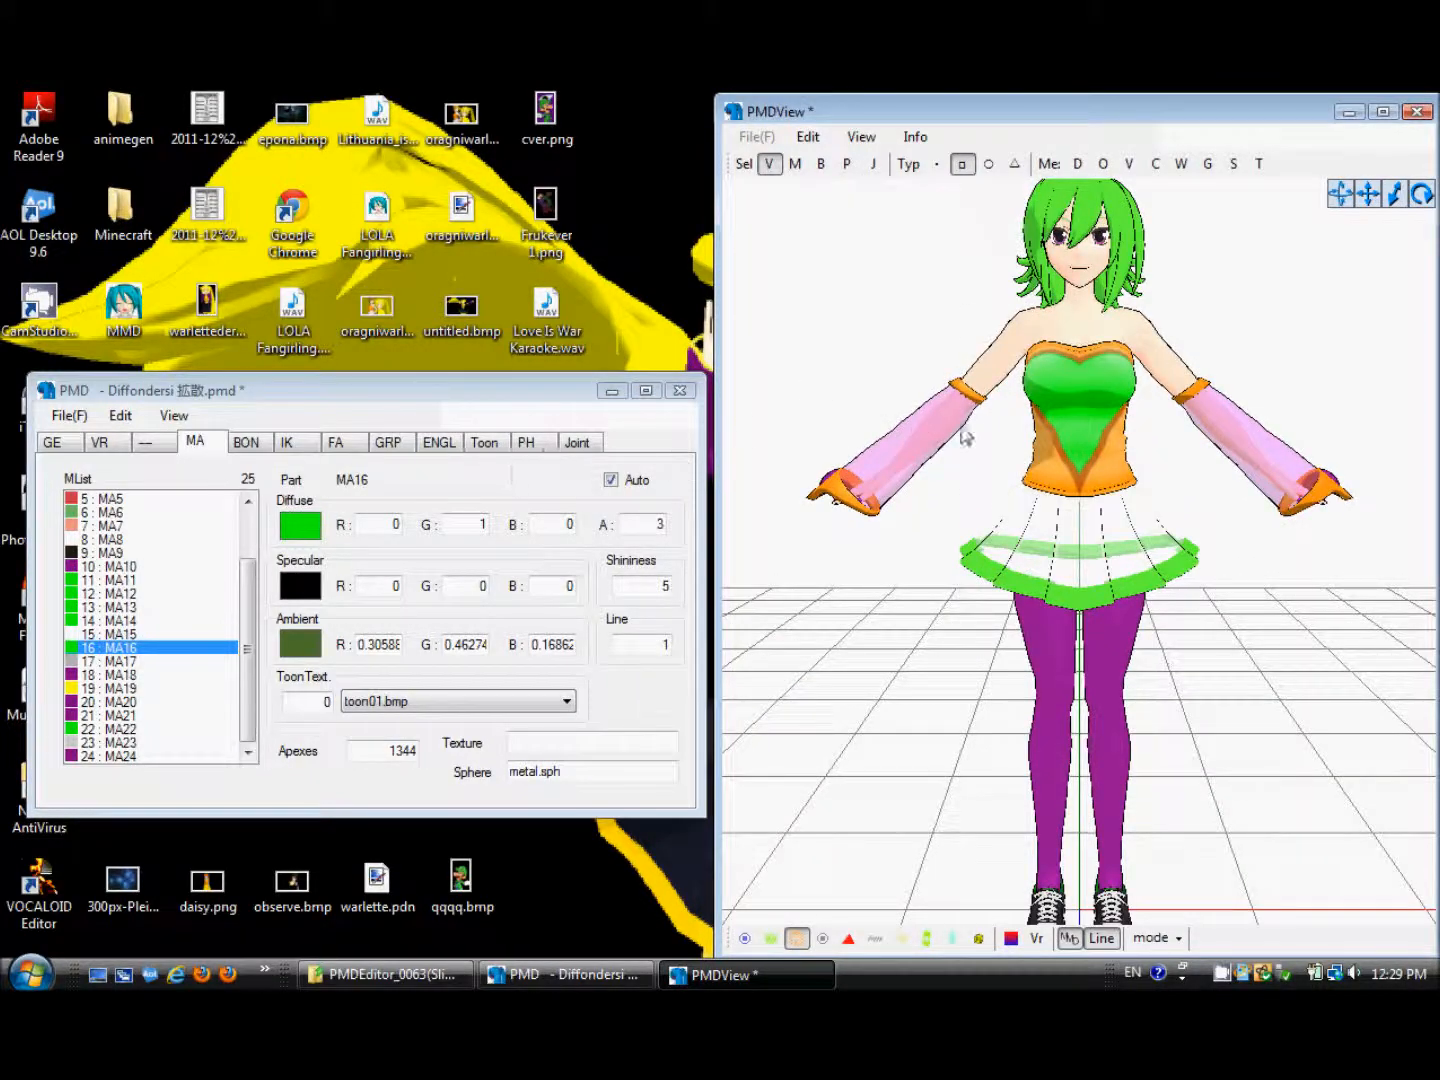
pyautogui.moveTo(932, 424); pyautogui.dragTo(922, 428, button='right')
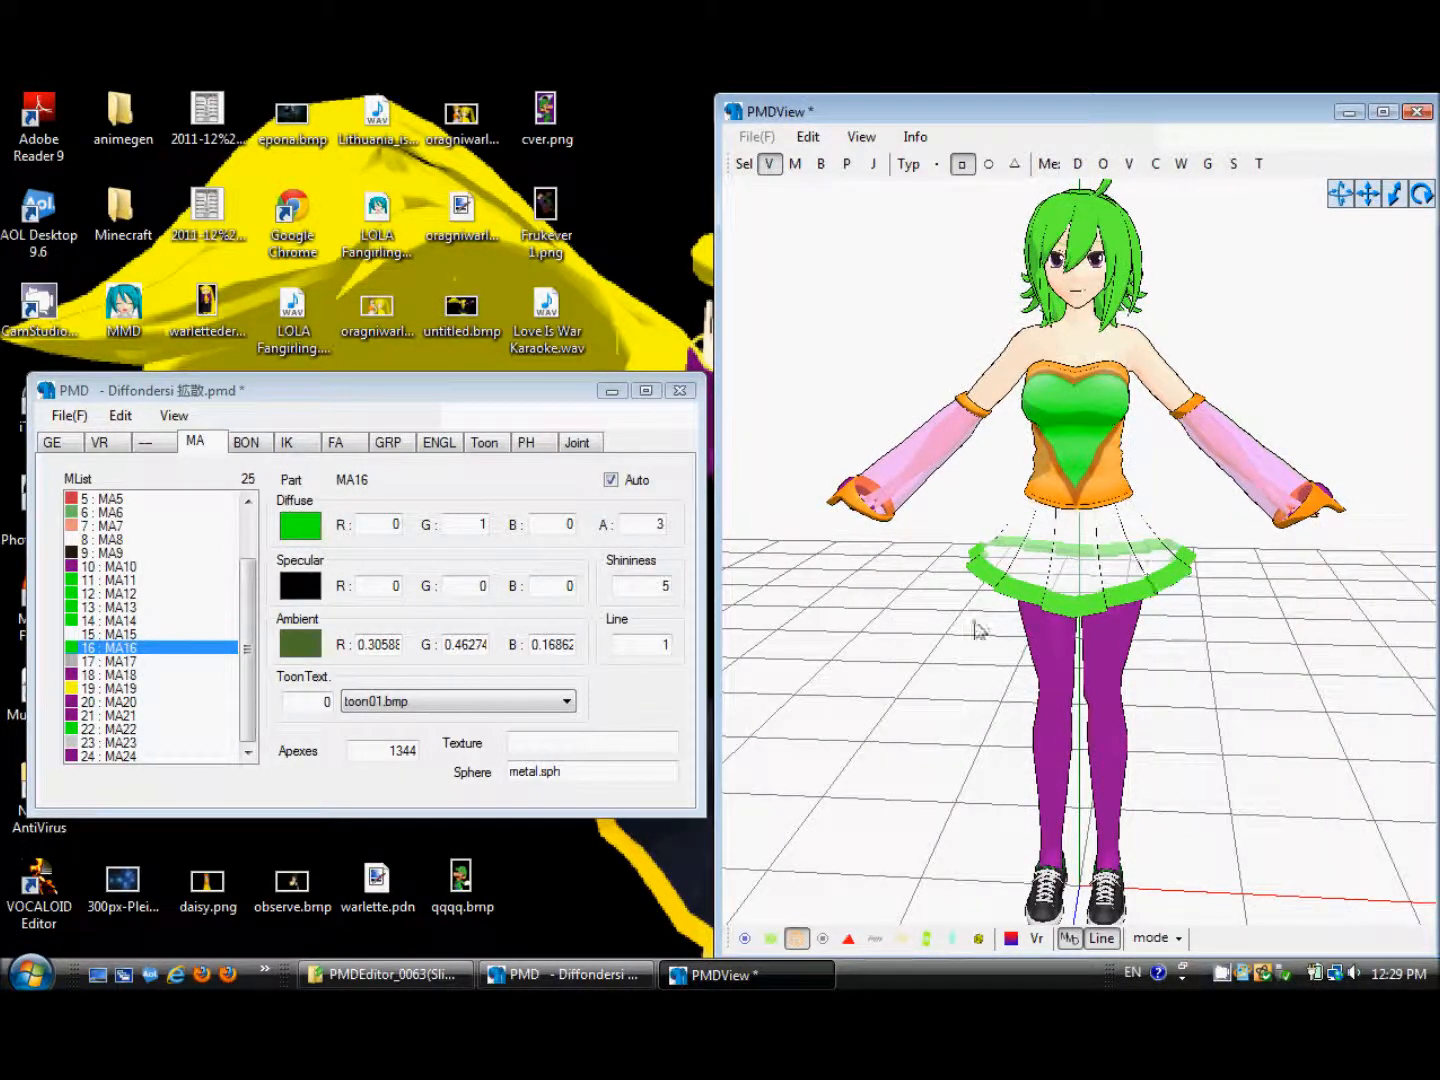
pyautogui.moveTo(975, 630)
pyautogui.mouseDown(button='right')
pyautogui.moveTo(1040, 598)
pyautogui.moveTo(1013, 524)
pyautogui.moveTo(1006, 600)
pyautogui.moveTo(965, 611)
pyautogui.mouseUp(button='right')
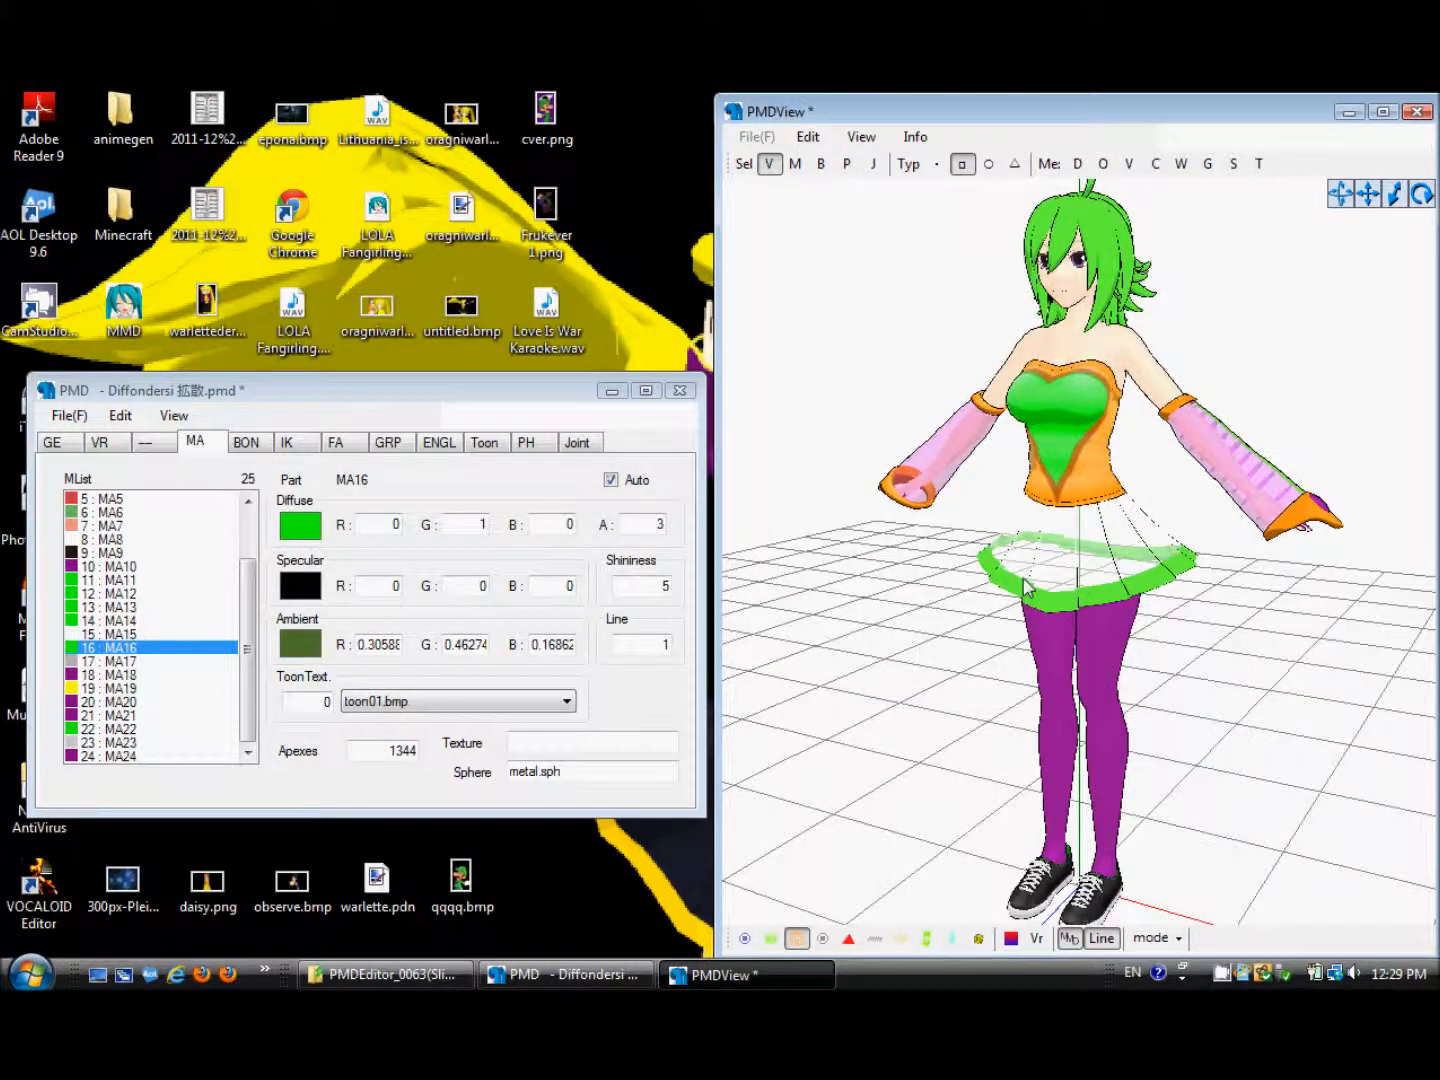
pyautogui.moveTo(980, 630)
pyautogui.mouseDown(button='right')
pyautogui.moveTo(1140, 552)
pyautogui.moveTo(1066, 588)
pyautogui.mouseUp(button='right')
pyautogui.scroll(2, 1062, 583)
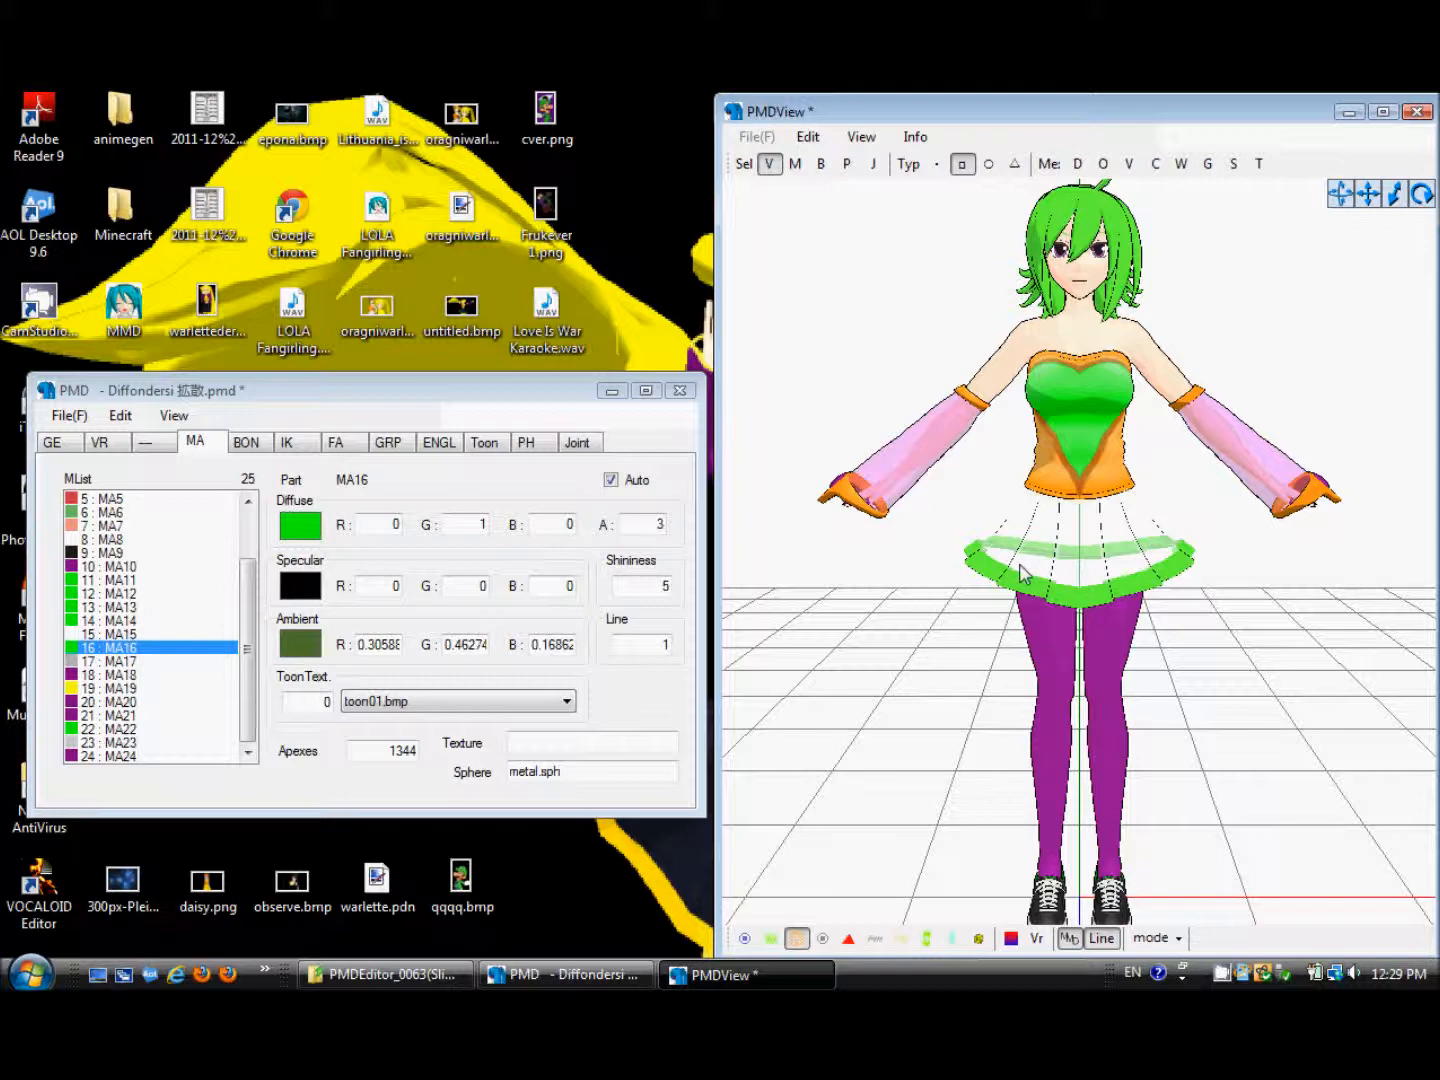
pyautogui.scroll(1, 1055, 557)
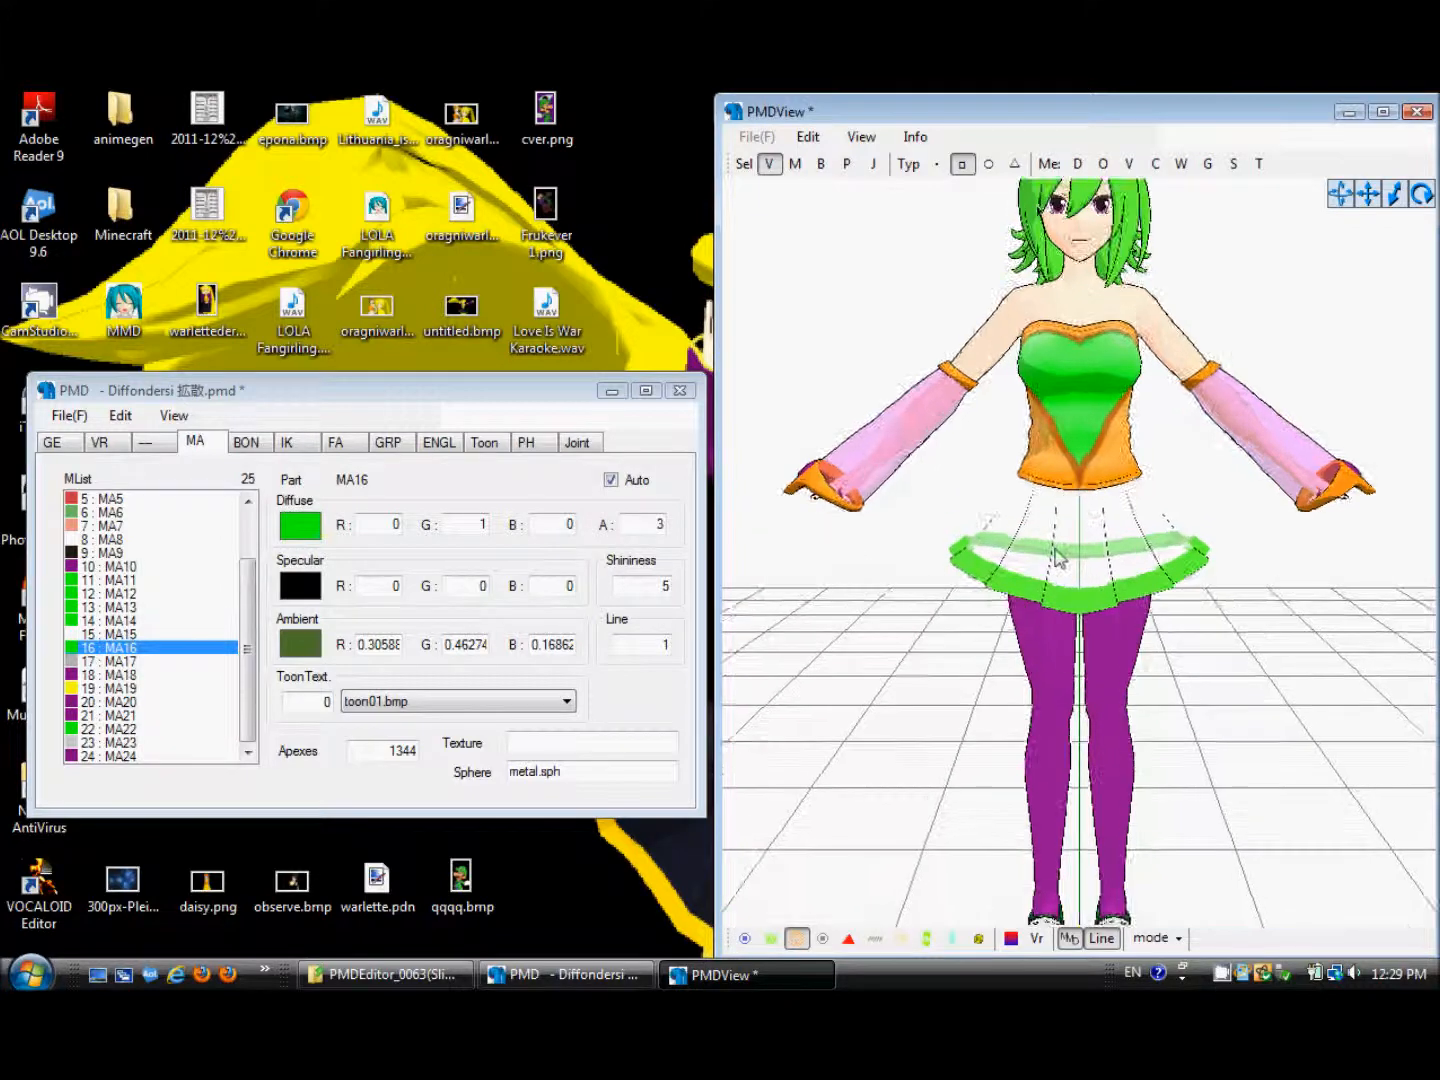
pyautogui.scroll(1, 1052, 563)
pyautogui.scroll(2, 1047, 569)
pyautogui.scroll(1, 1048, 570)
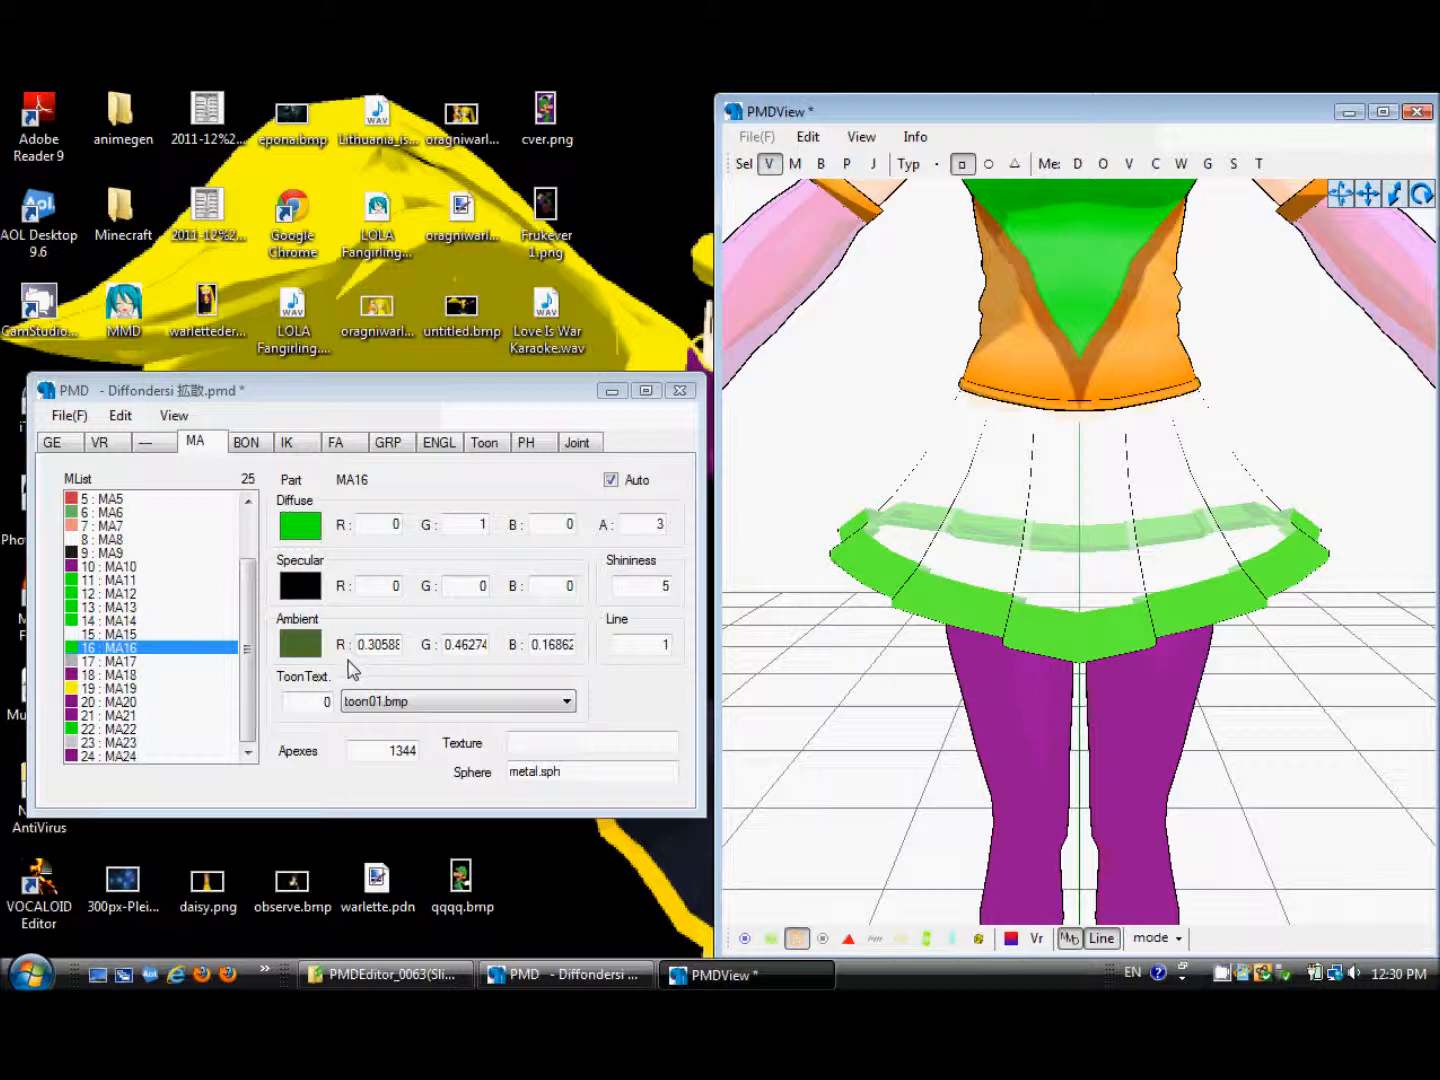
# Cut the model's folder path from the Open dialog, cancel it, and switch to Explorer
pyautogui.click(65, 419)
pyautogui.click(84, 440)
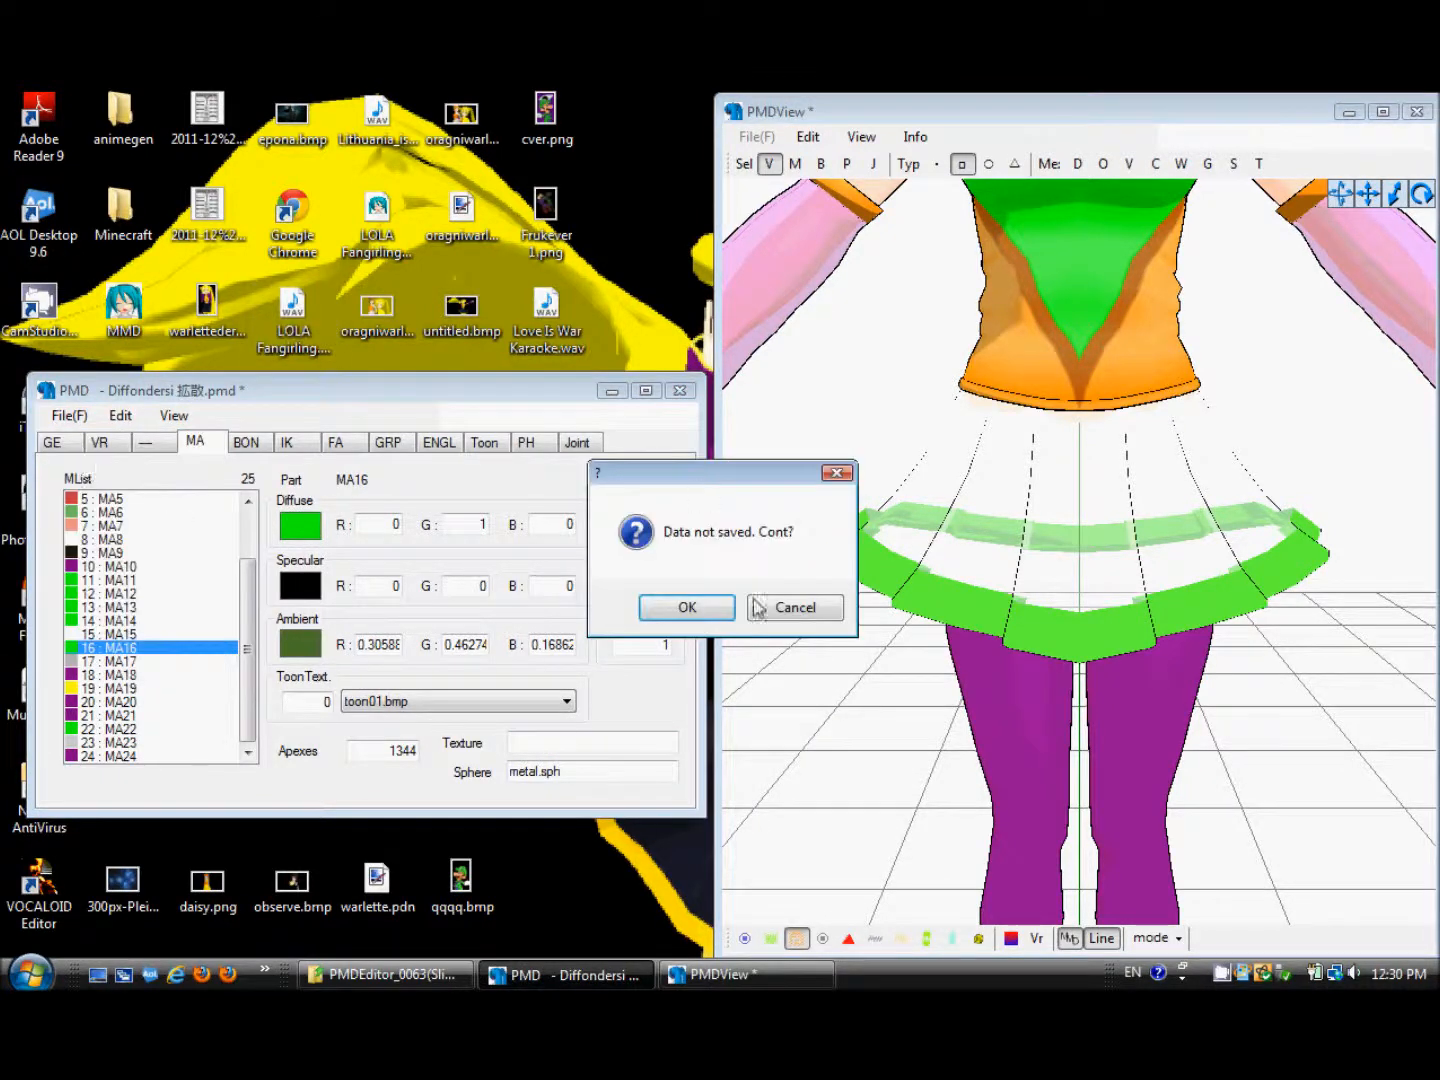
pyautogui.click(719, 620)
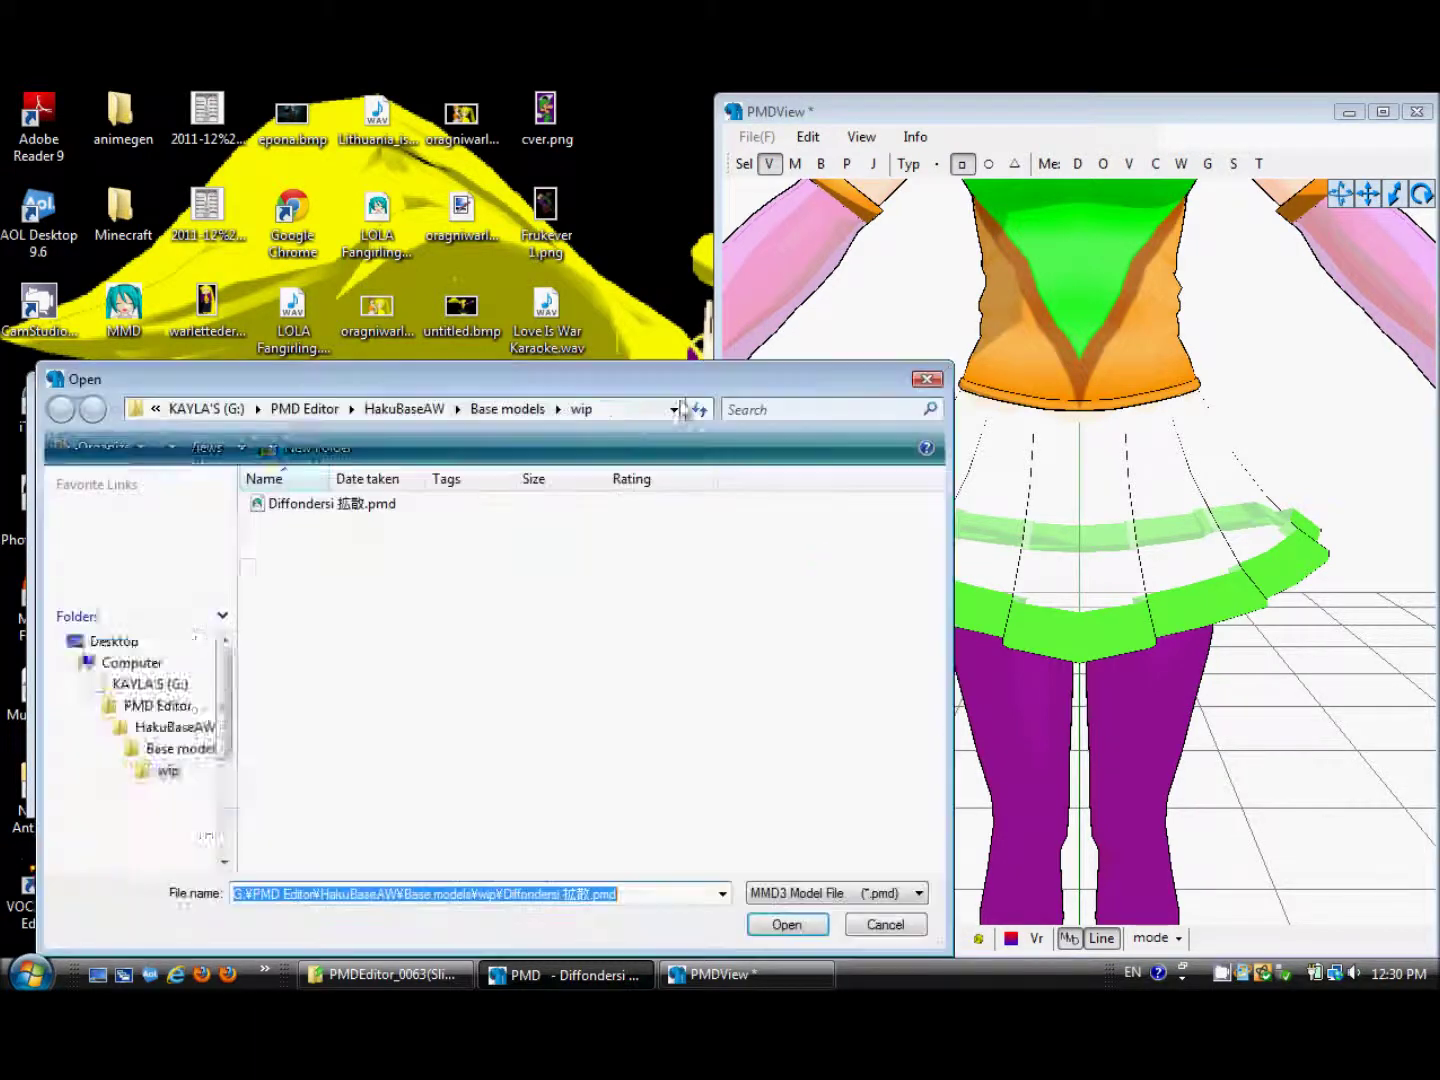
pyautogui.rightClick(632, 419)
pyautogui.click(678, 458)
pyautogui.press('Escape')
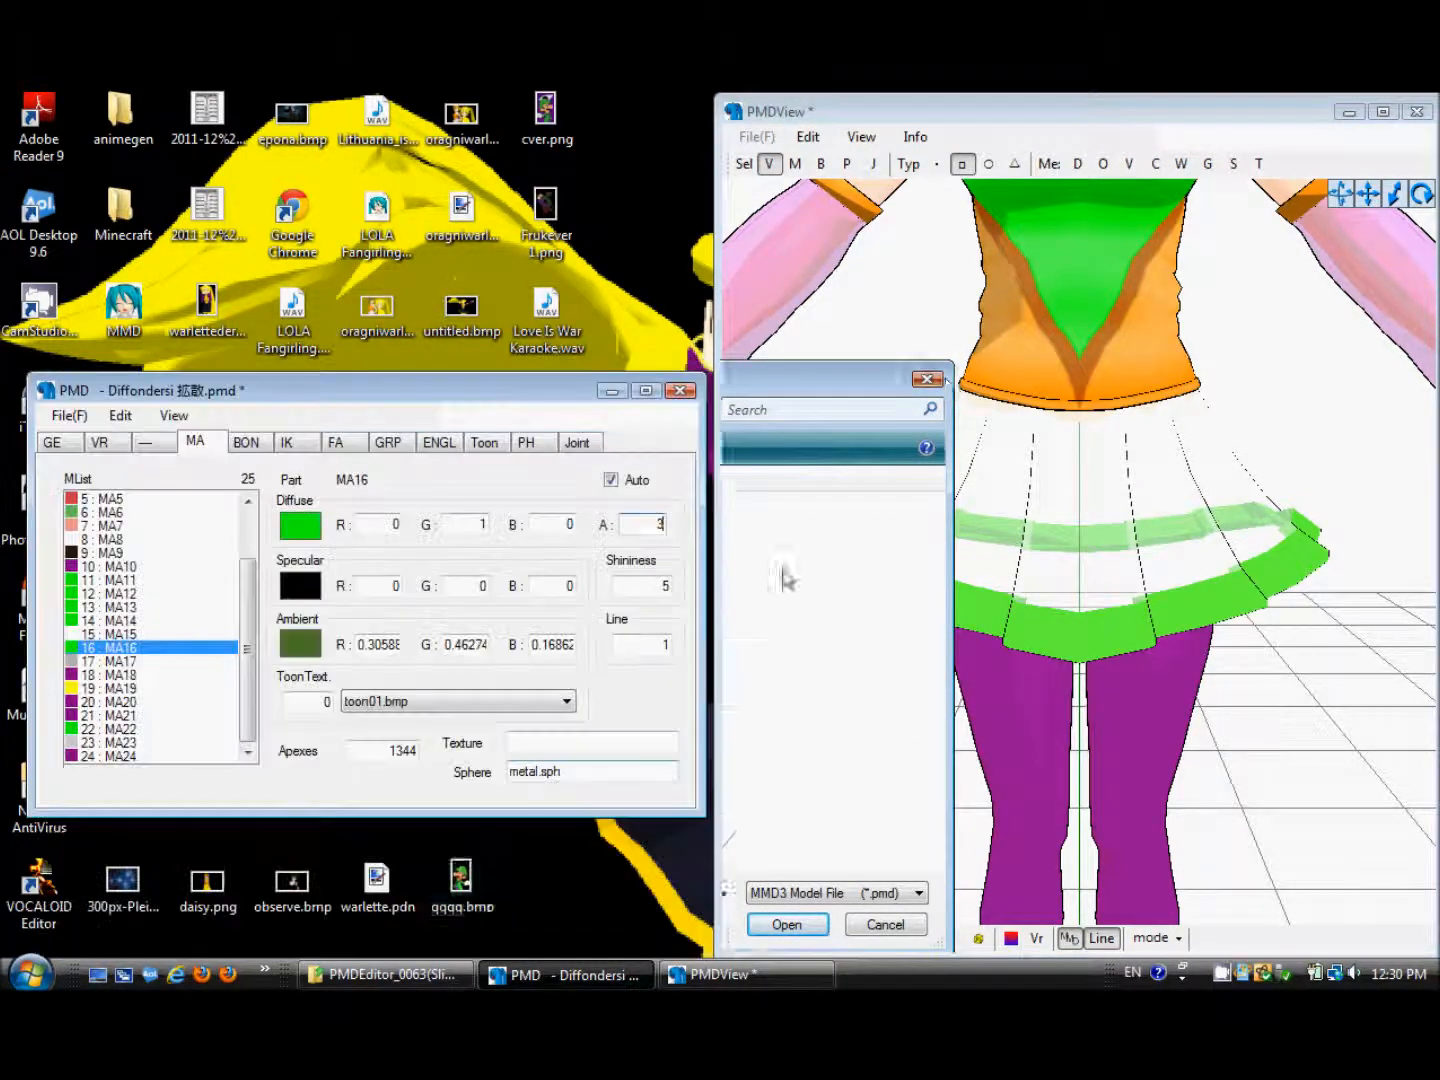
pyautogui.hotkey('alt', 'Tab')
# Paste the model folder path into Explorer's address bar and go to the wip folder
pyautogui.click(893, 193)
pyautogui.rightClick(894, 191)
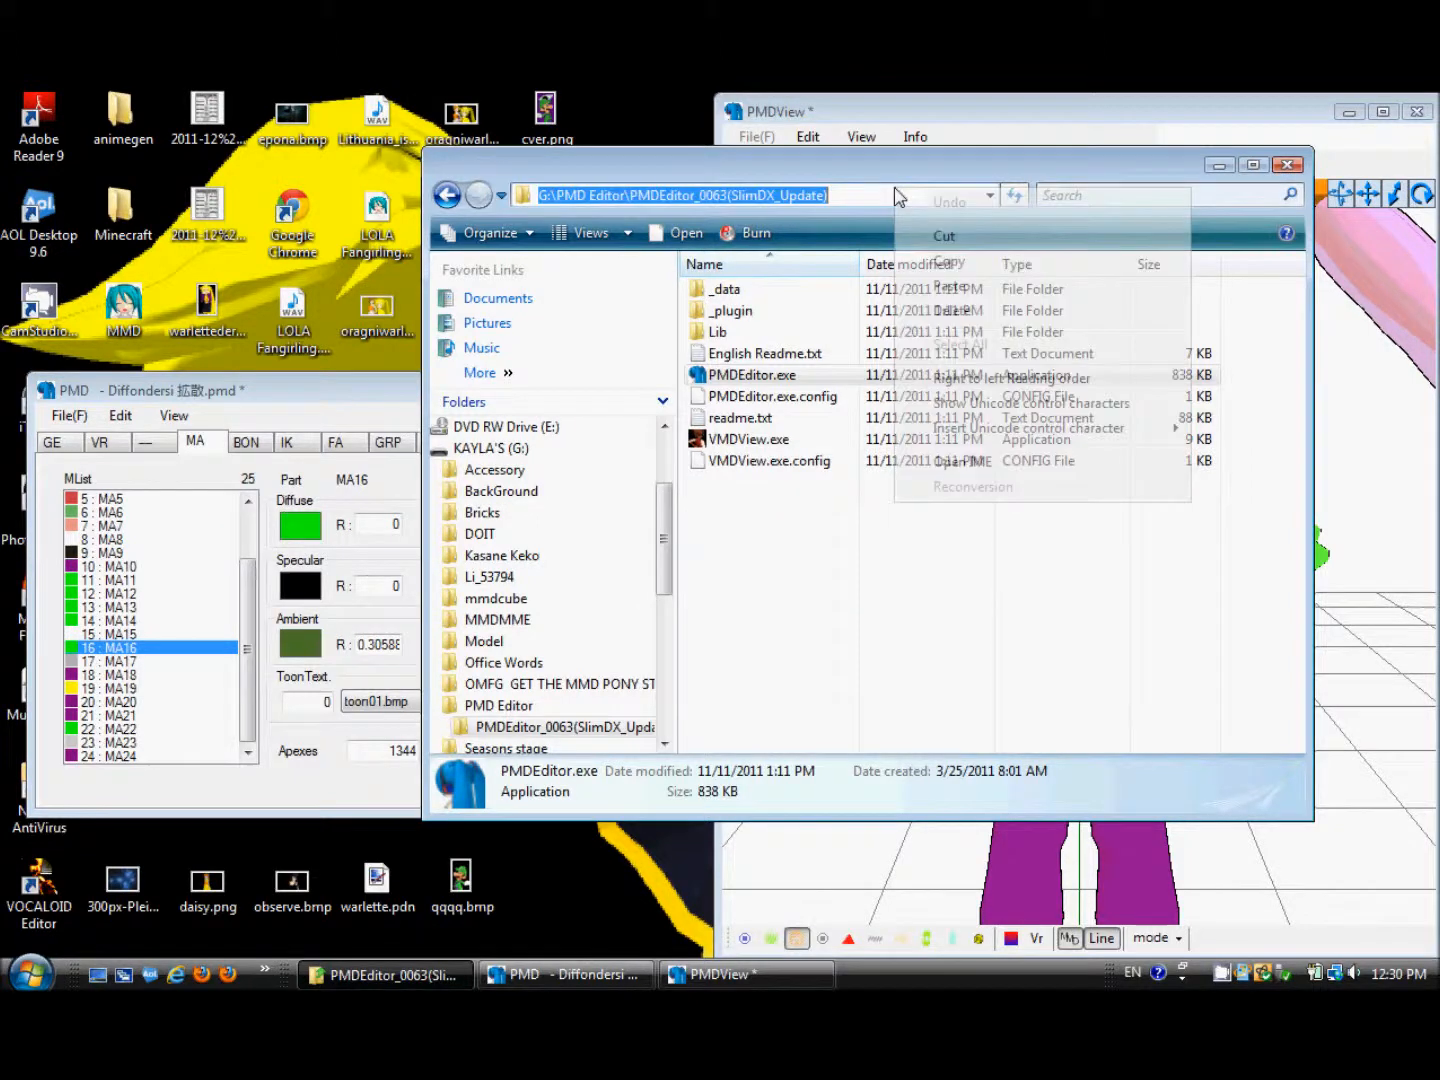
pyautogui.click(949, 286)
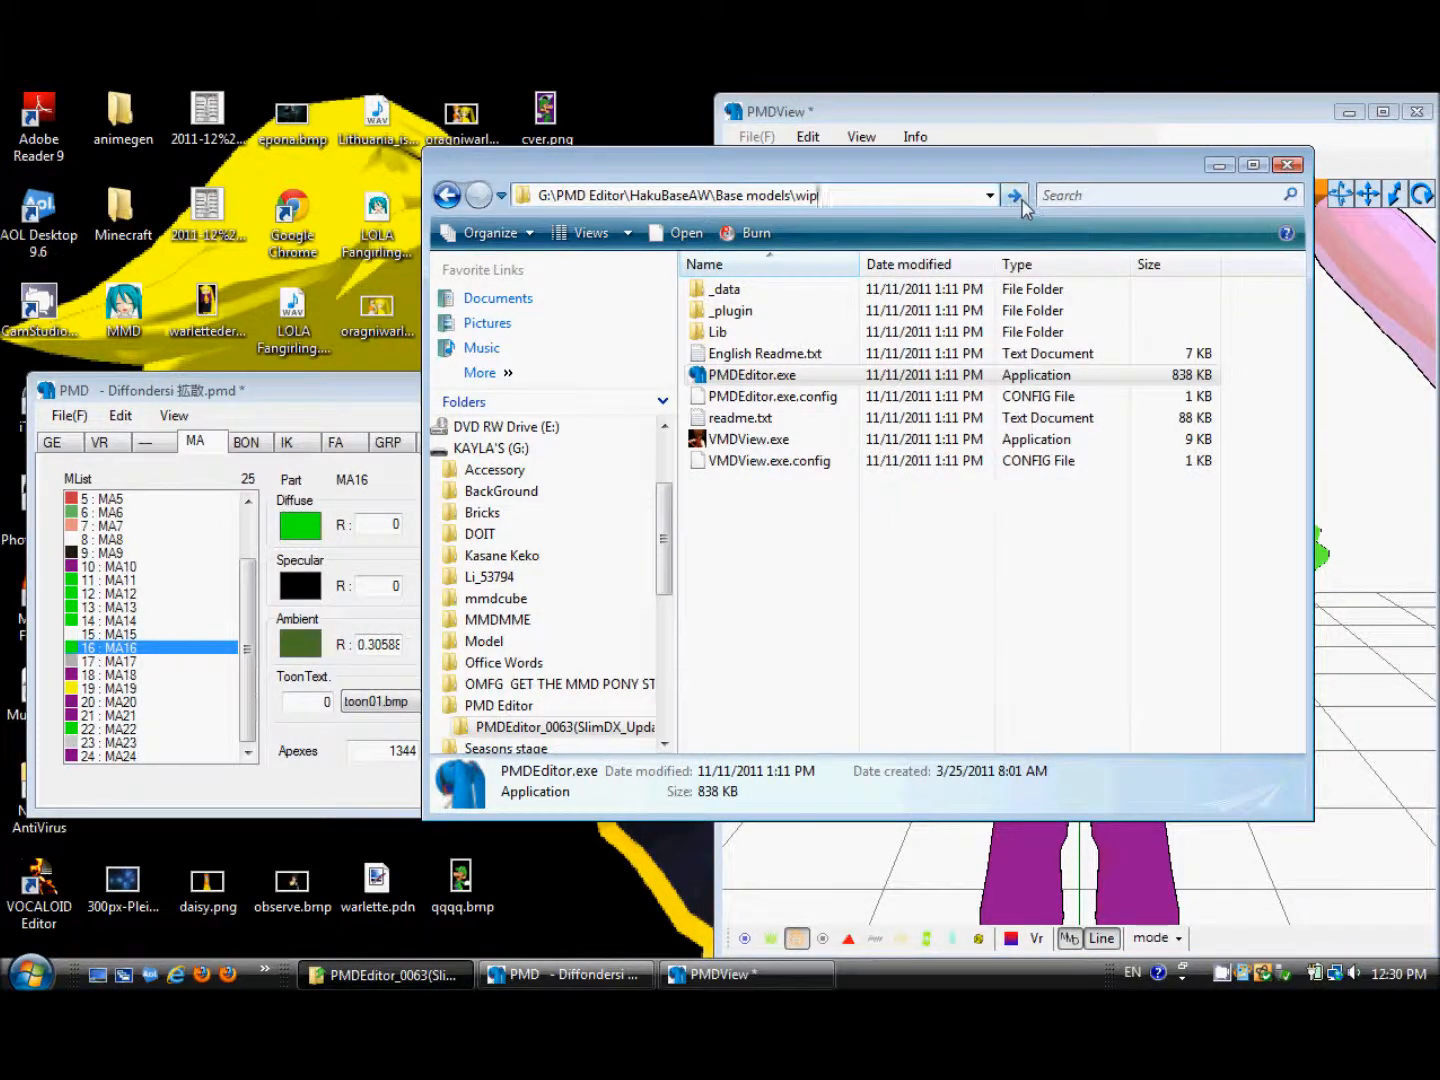
pyautogui.click(1021, 200)
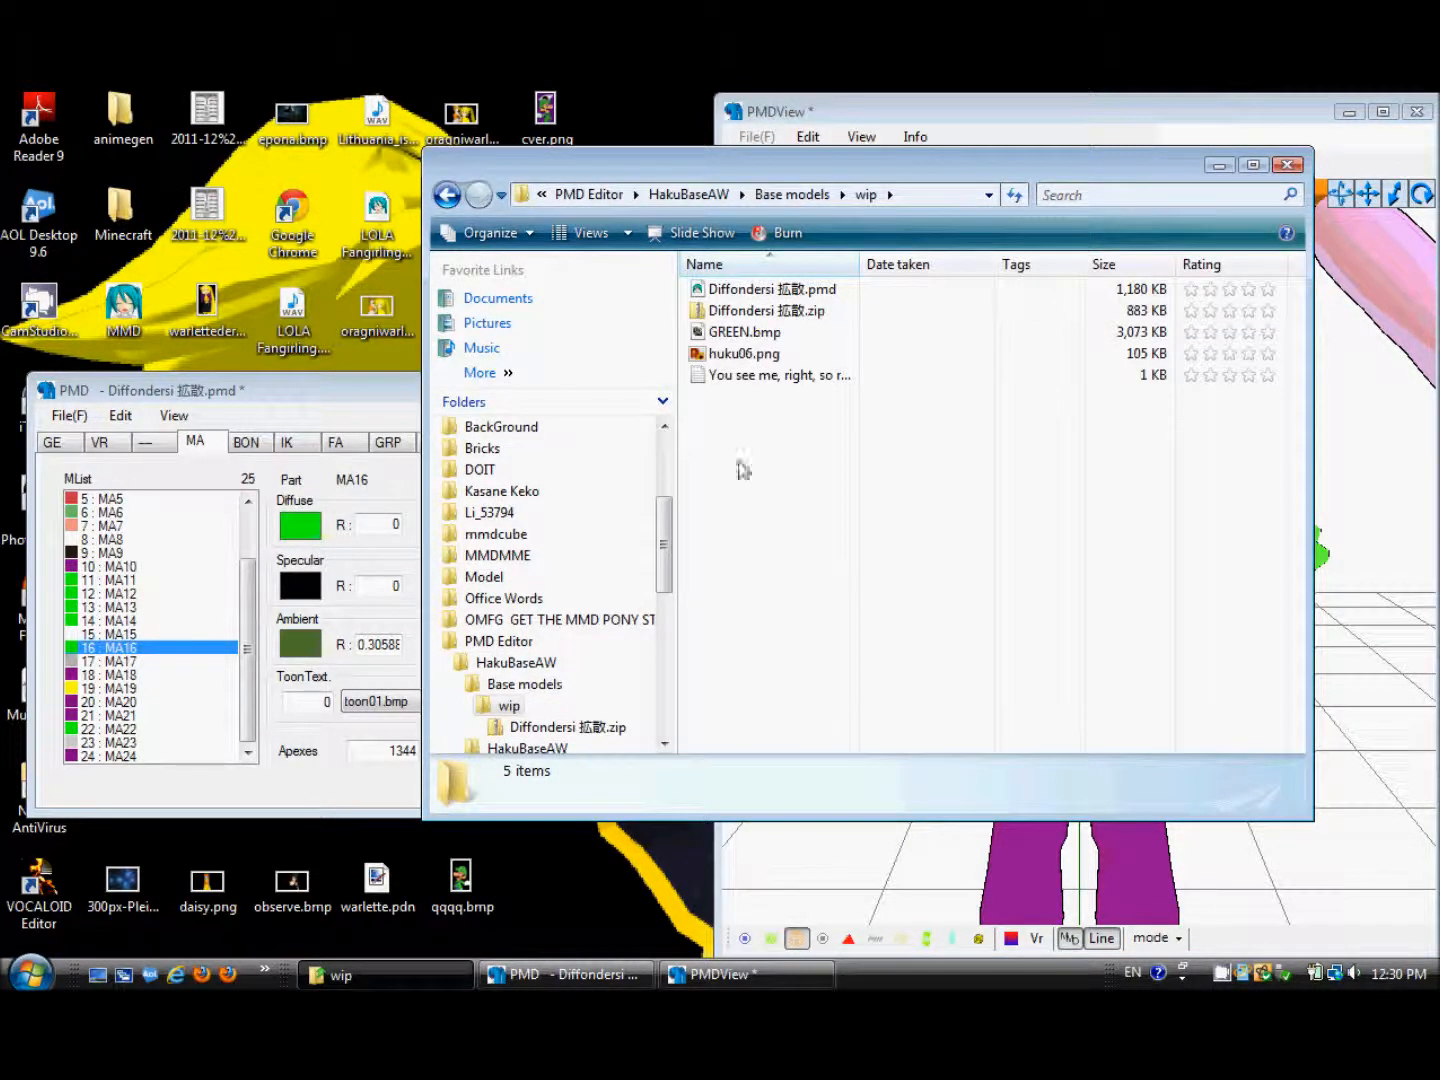
pyautogui.moveTo(744, 353)
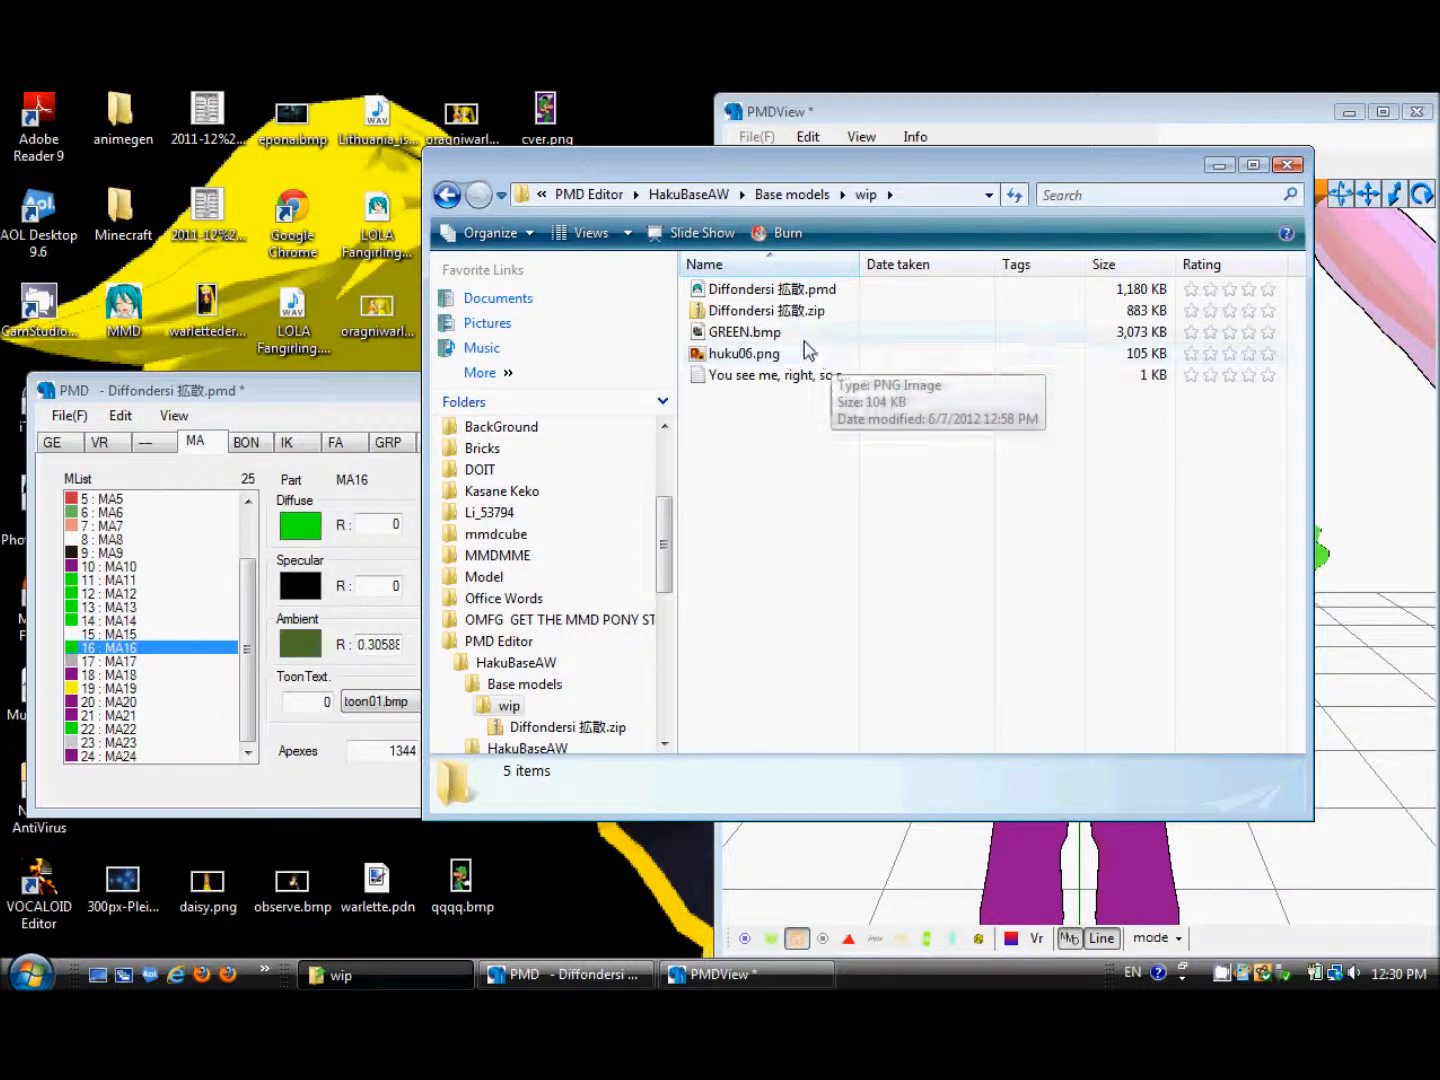
# Check GREEN.bmp and huku06.png, open the Diffondersi 拡散.zip archive, then minimize Explorer
pyautogui.click(797, 333)
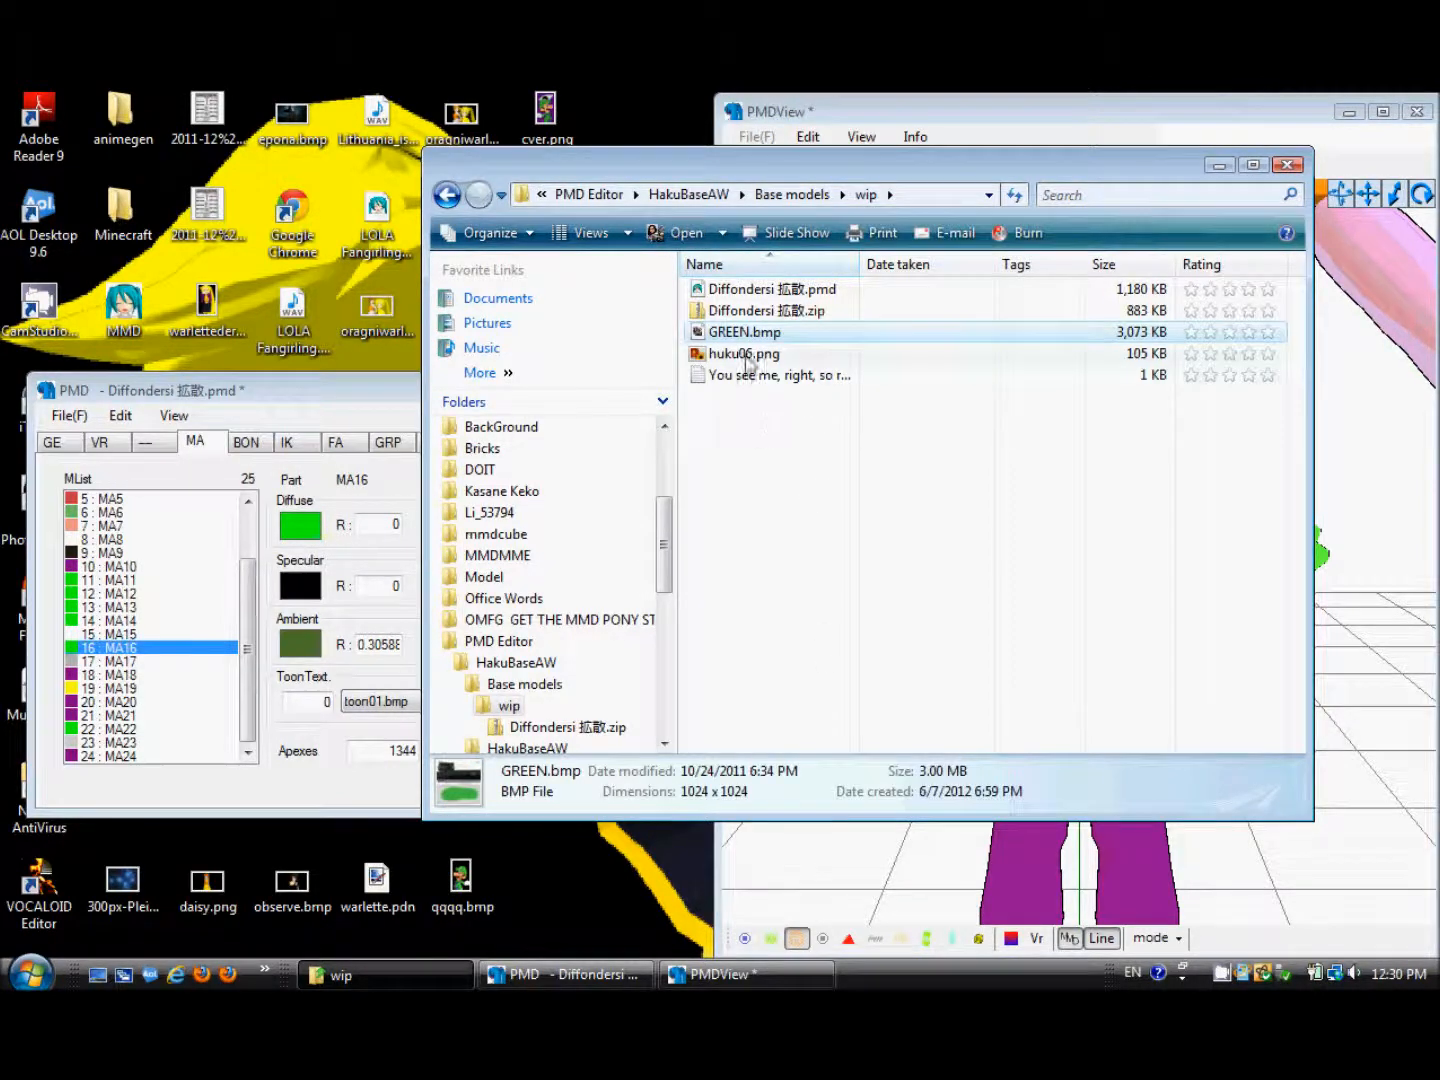
pyautogui.click(747, 356)
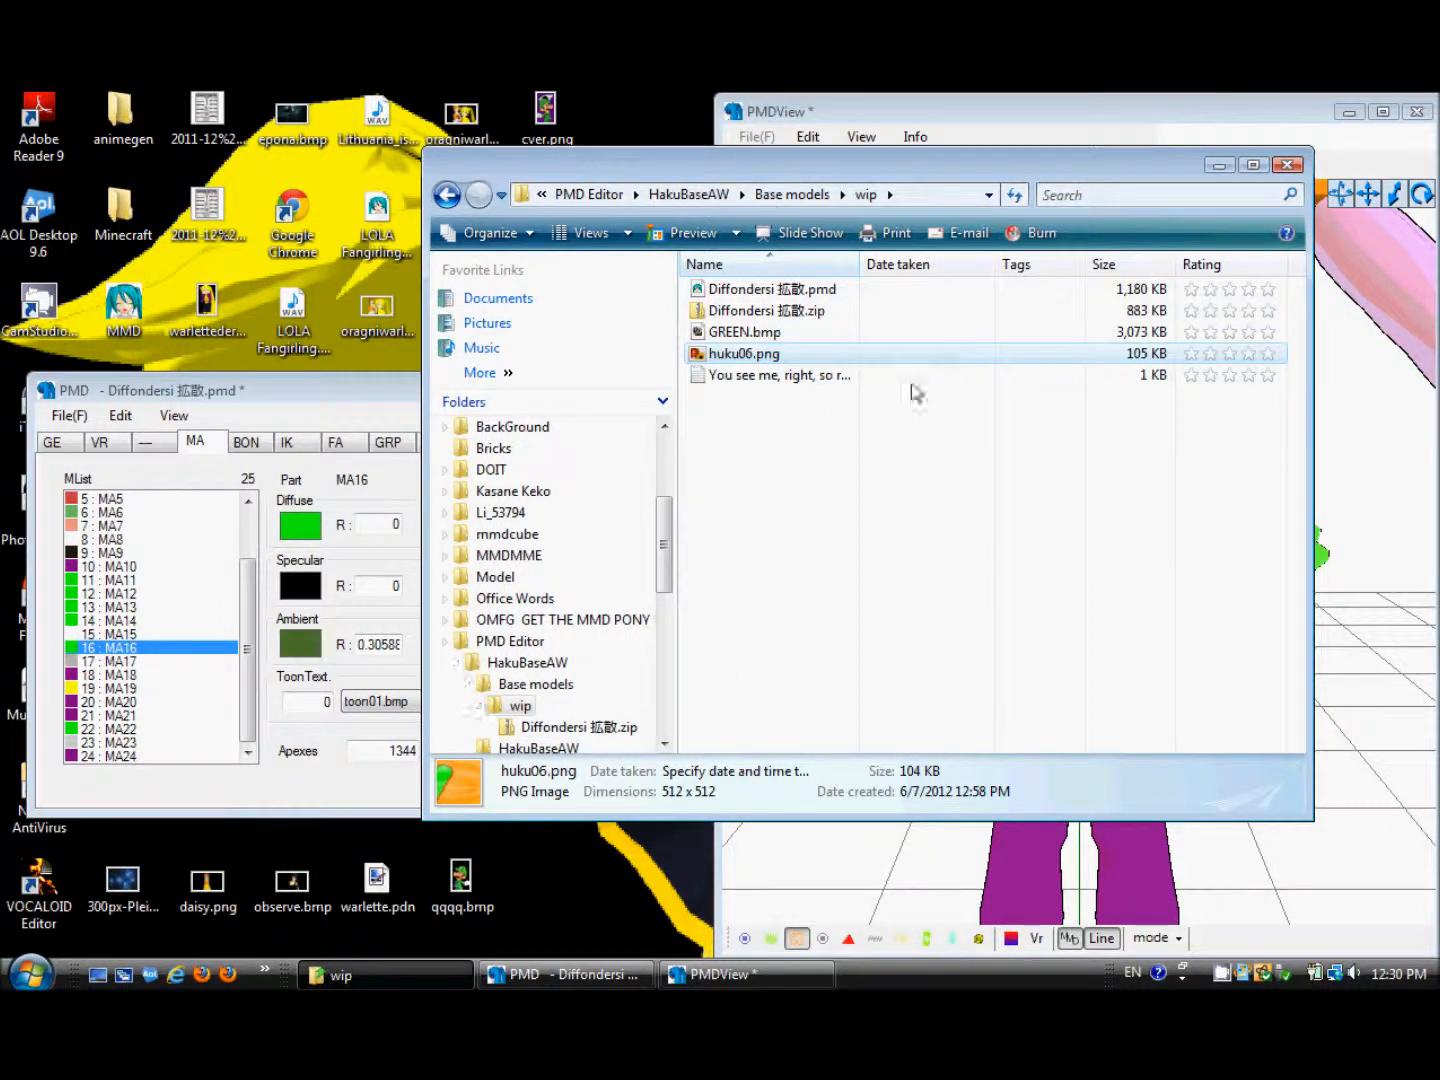
pyautogui.doubleClick(821, 311)
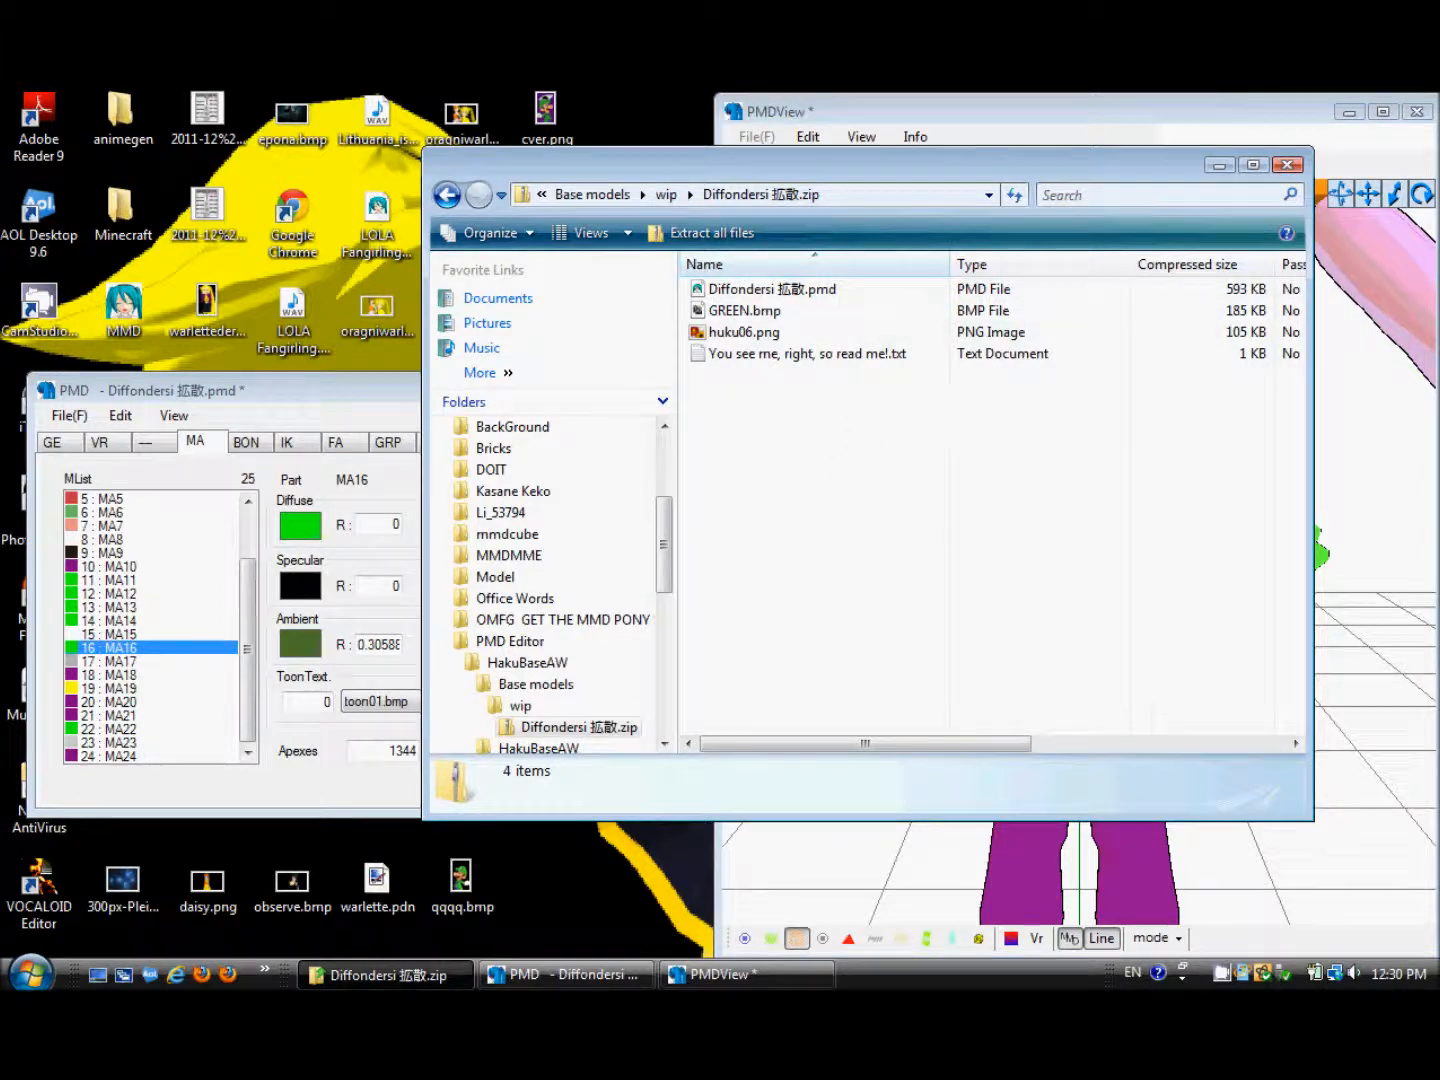
pyautogui.click(1219, 165)
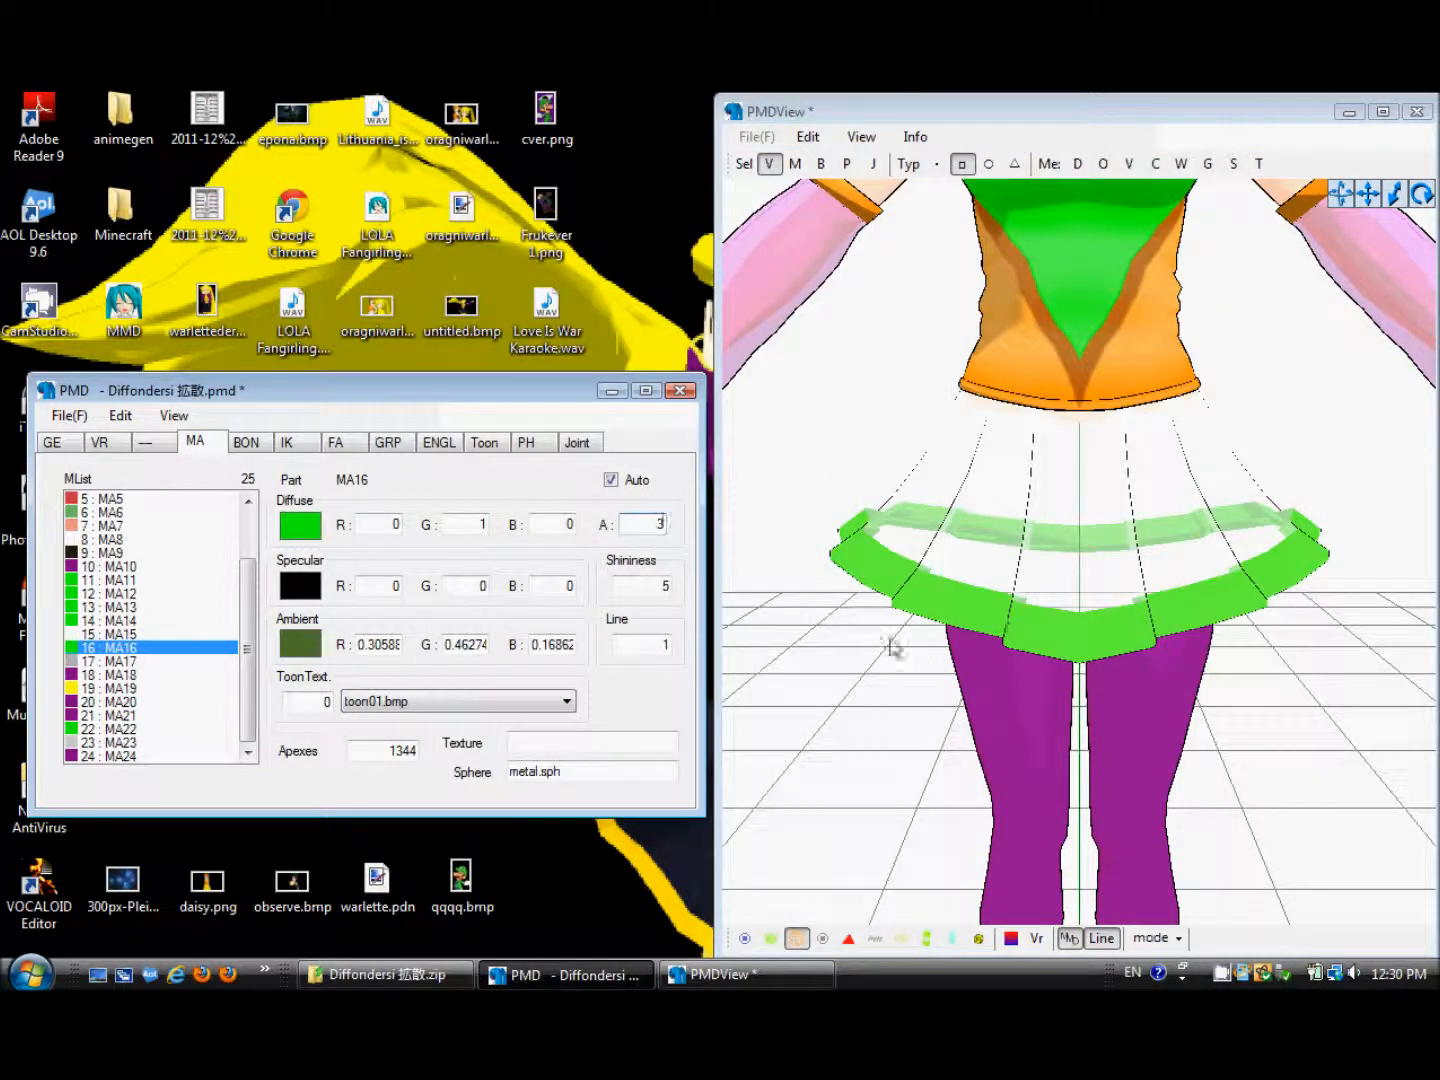
# Zoom onto the skirt and show material MA15, then MA17 with its 0.5 alpha
pyautogui.click(823, 491)
pyautogui.scroll(2, 823, 492)
pyautogui.scroll(-2, 824, 491)
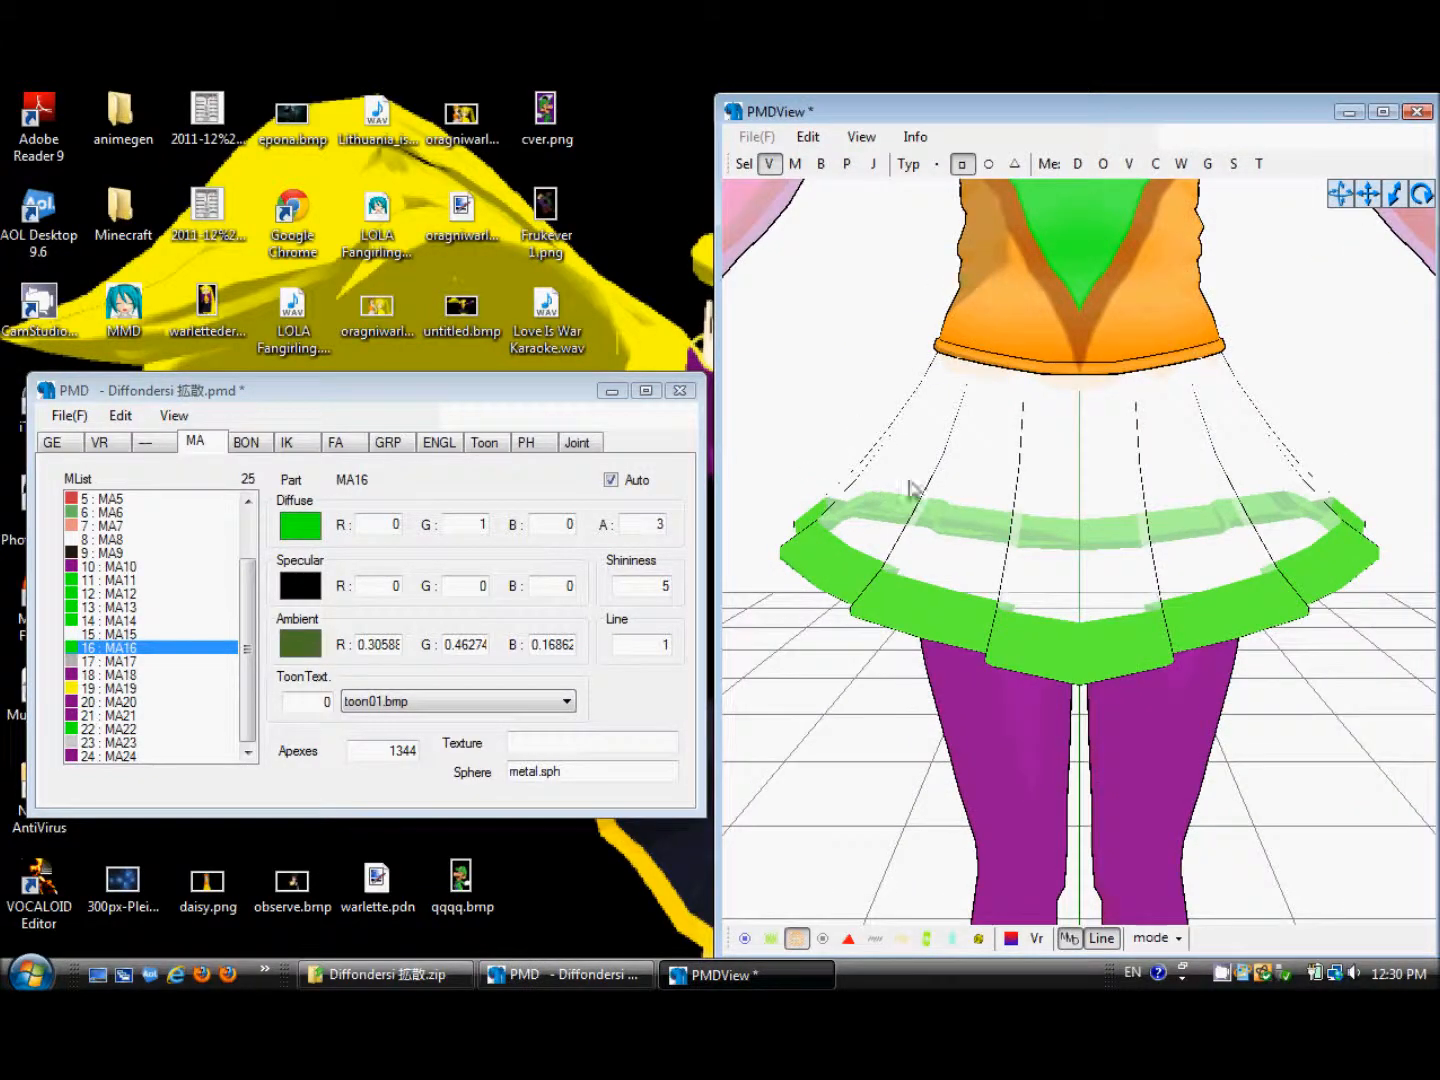
pyautogui.moveTo(909, 488)
pyautogui.mouseDown(button='right')
pyautogui.moveTo(962, 492)
pyautogui.moveTo(945, 492)
pyautogui.mouseUp(button='right')
pyautogui.scroll(-2, 968, 468)
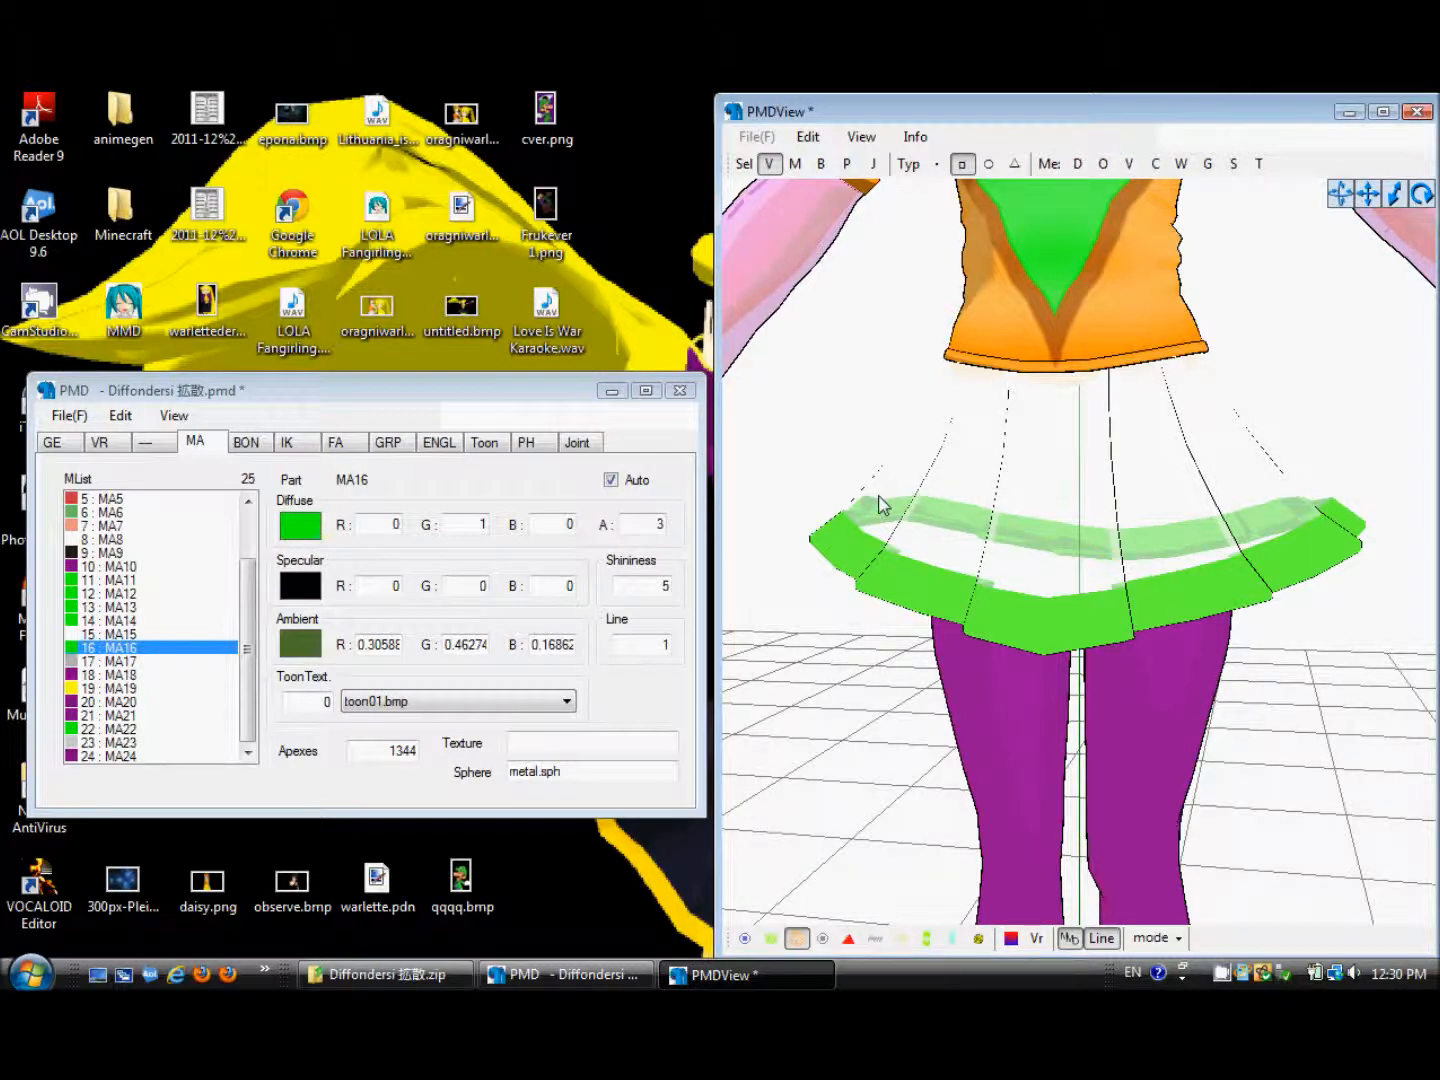
pyautogui.click(116, 636)
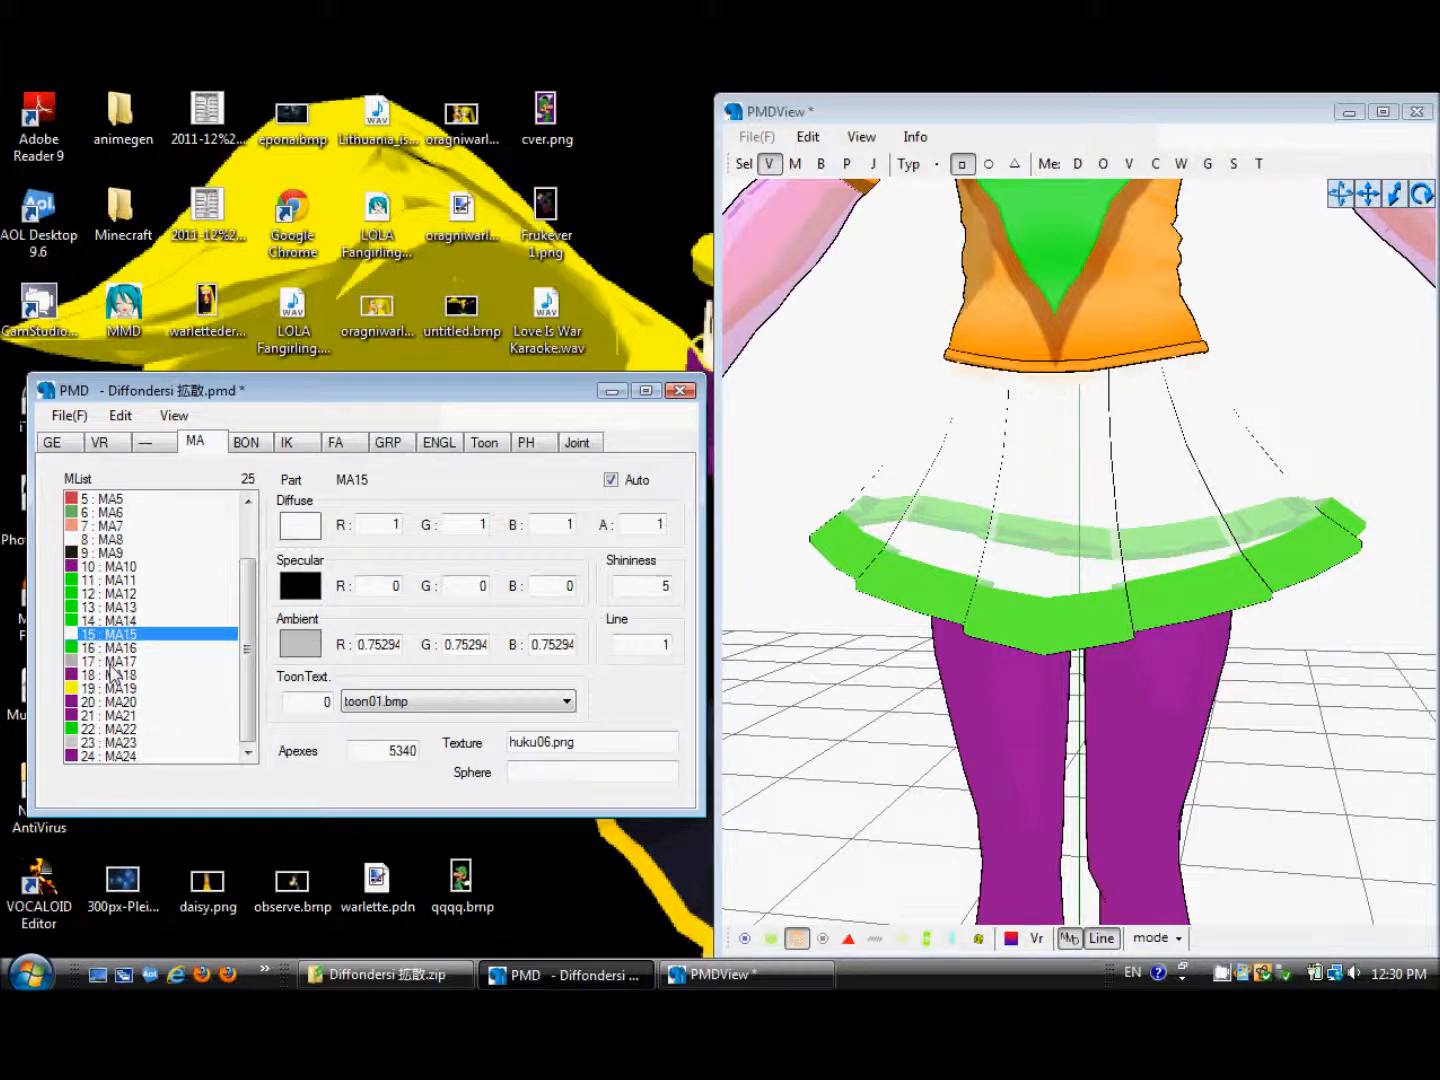
pyautogui.click(113, 662)
pyautogui.write('0.5')
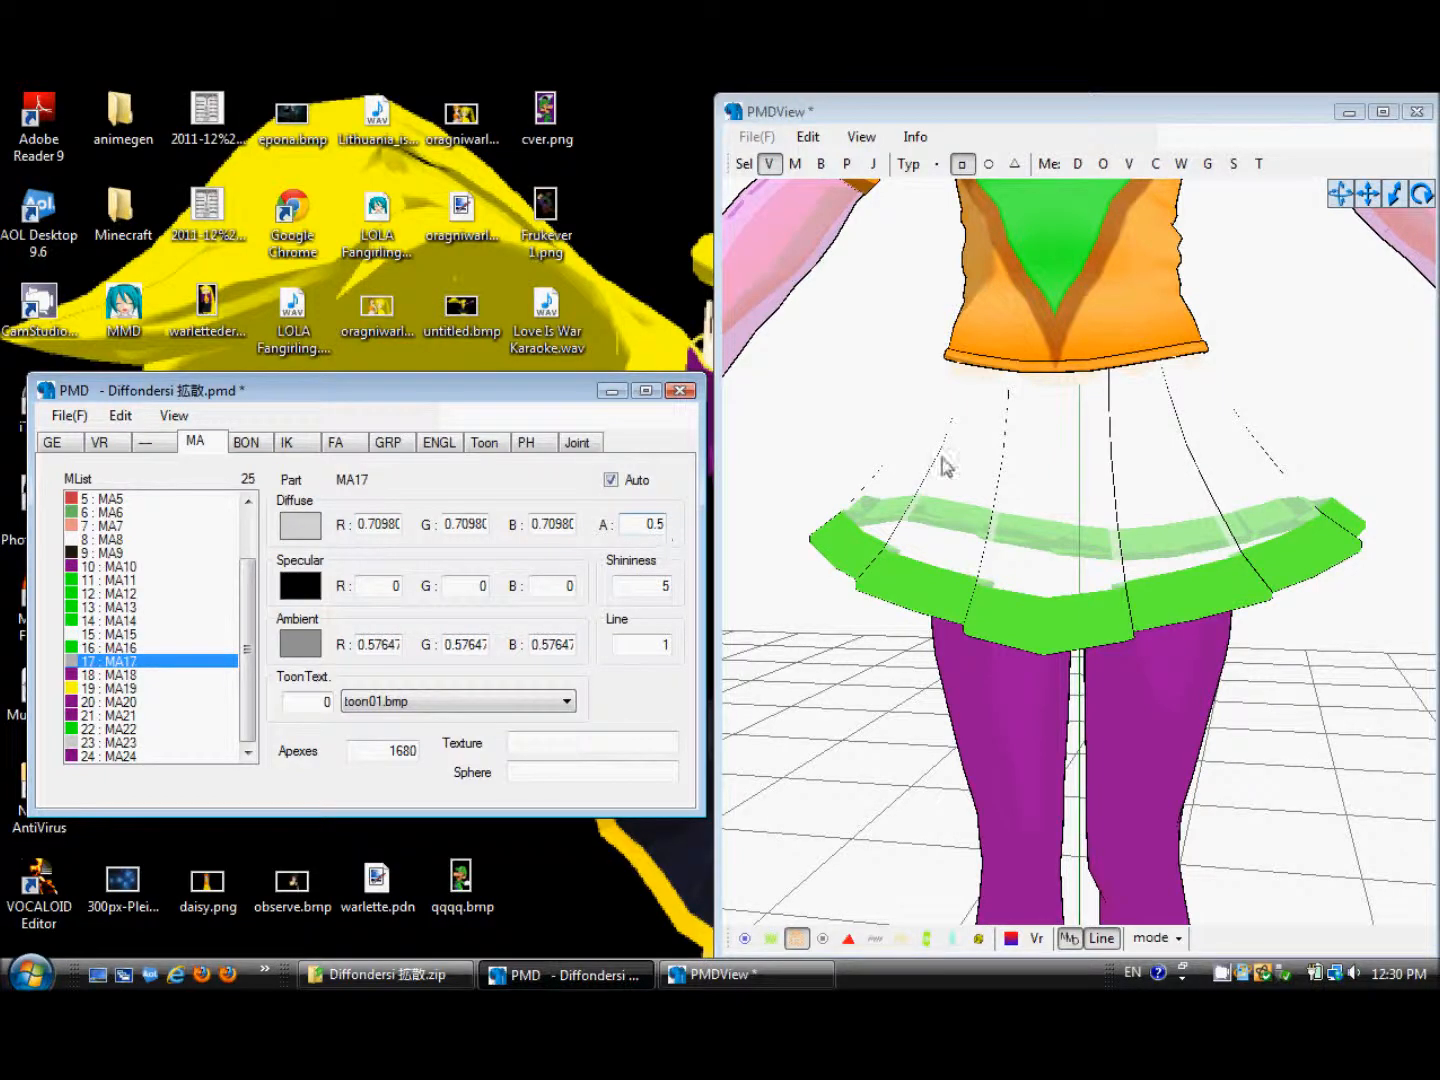
pyautogui.scroll(-5, 933, 464)
pyautogui.scroll(1, 929, 463)
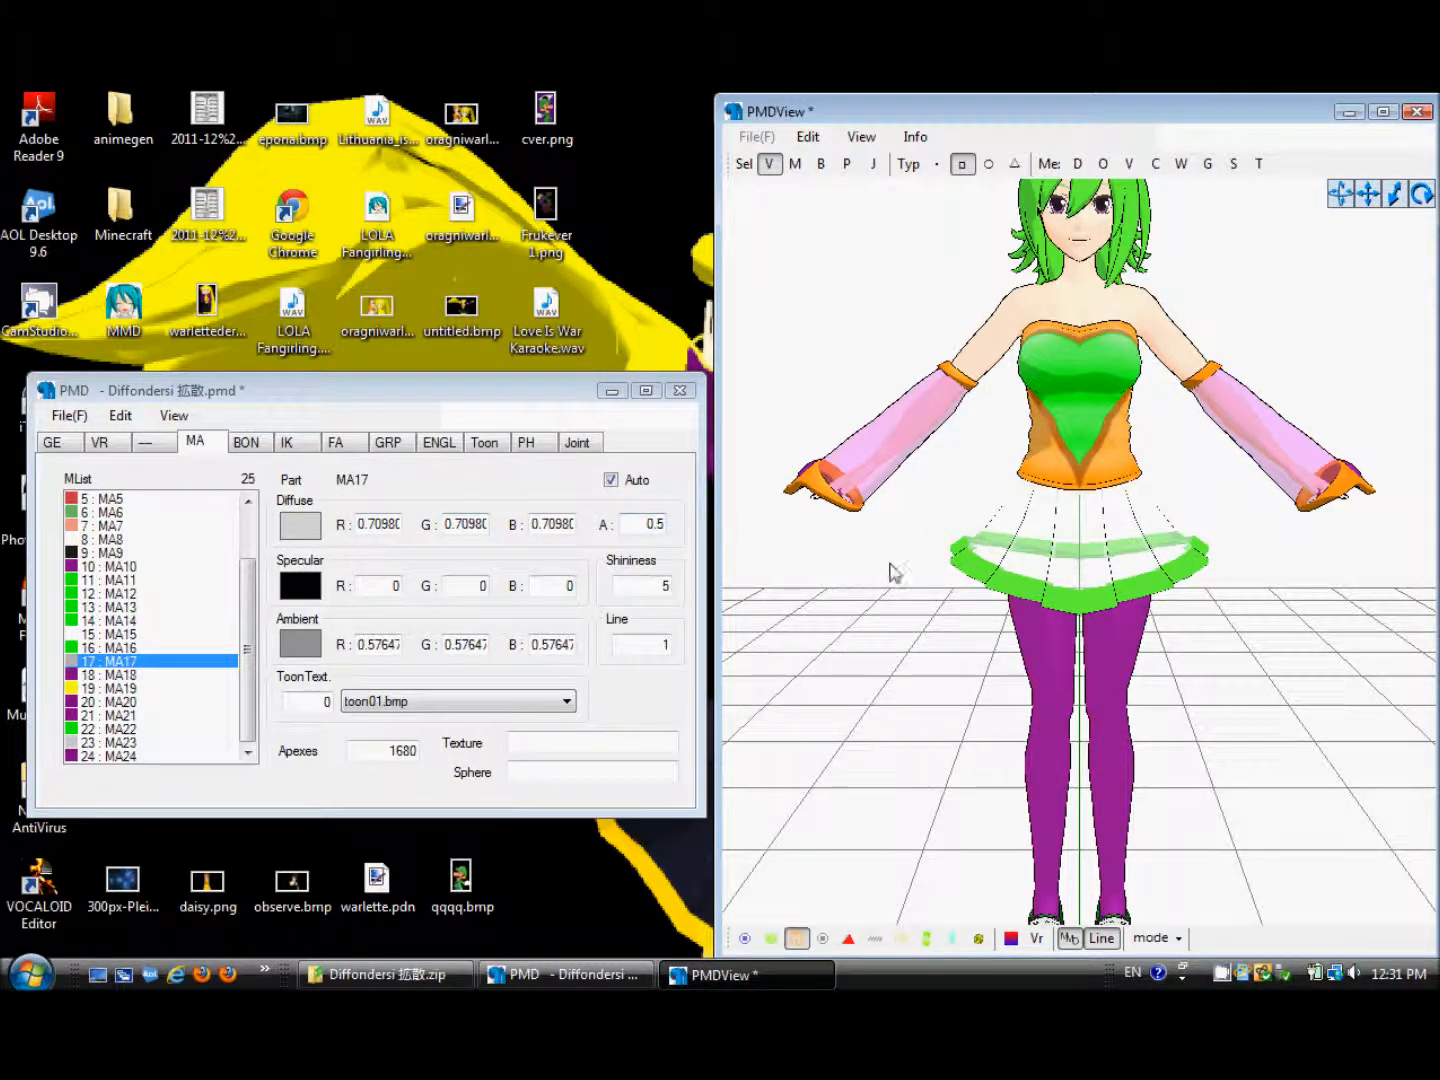
# Turn the model, reset to the front view, and show material MA16's settings
pyautogui.moveTo(842, 543); pyautogui.dragTo(900, 537, button='right')
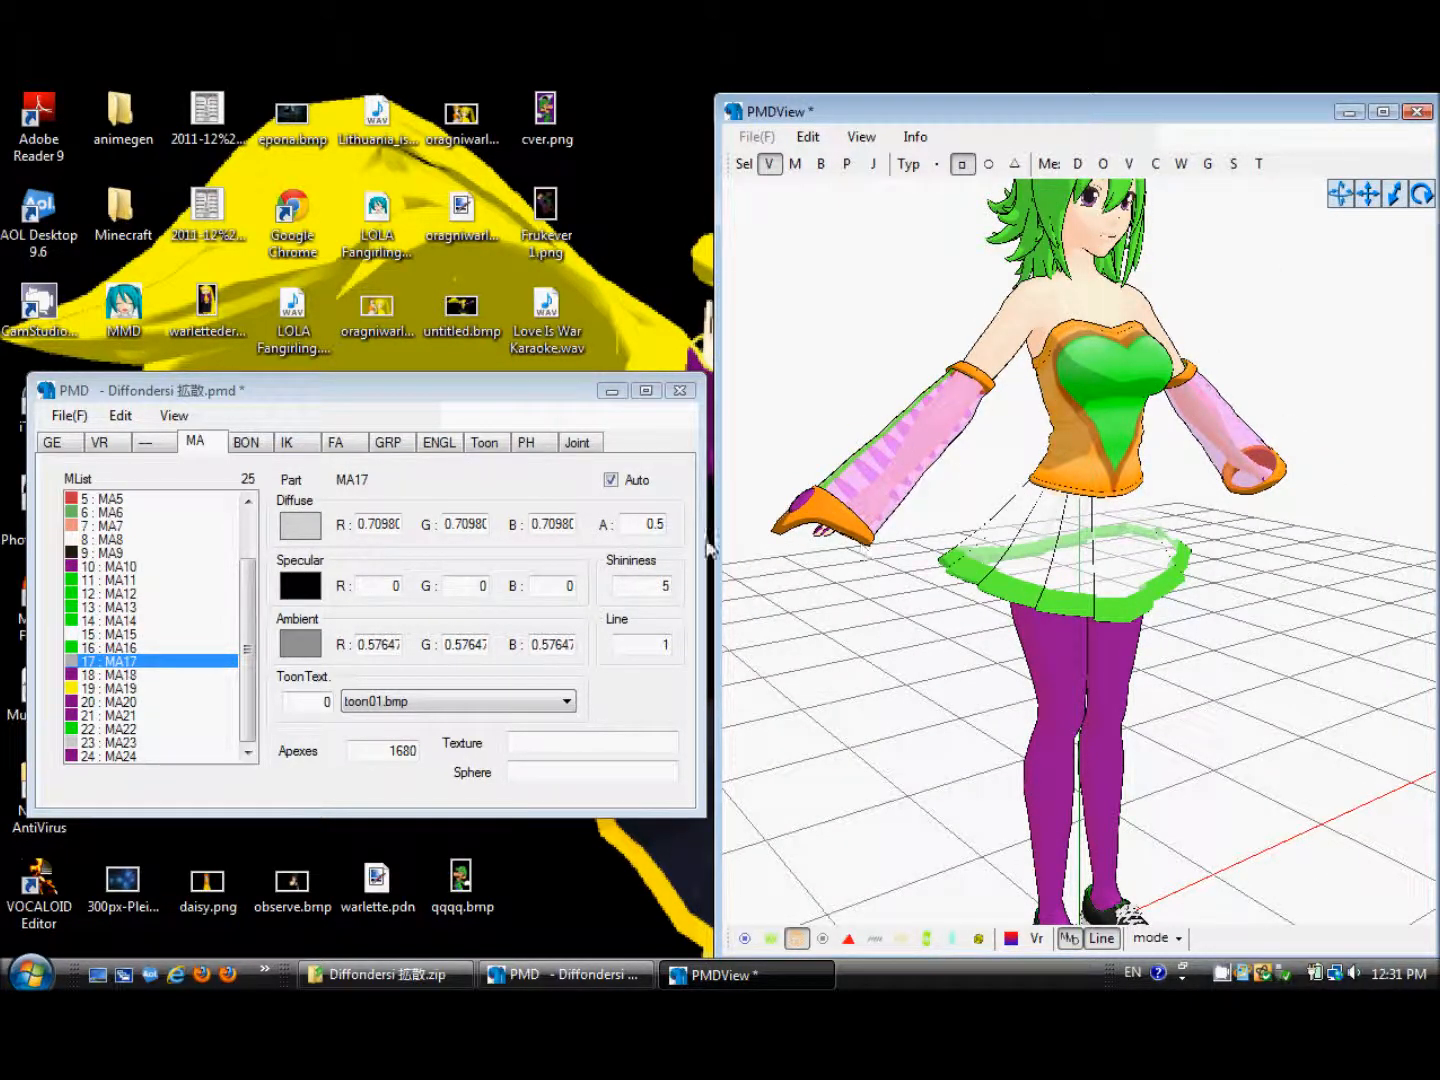
pyautogui.middleClick(1006, 553)
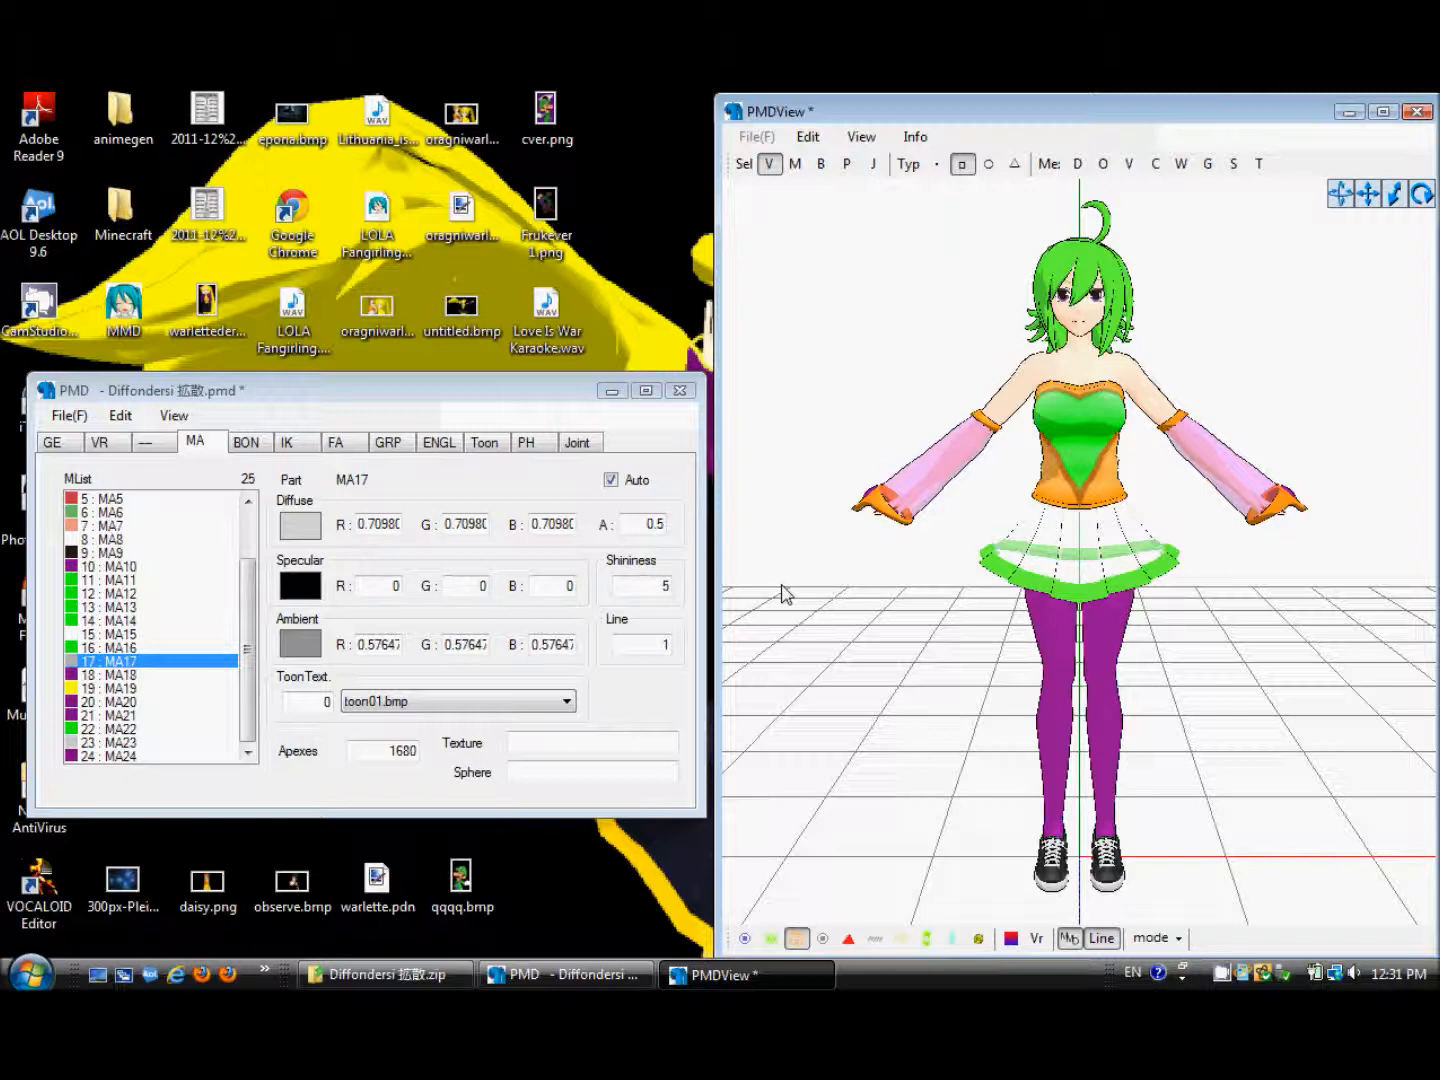
pyautogui.scroll(2, 784, 593)
pyautogui.scroll(2, 784, 593)
pyautogui.scroll(2, 784, 593)
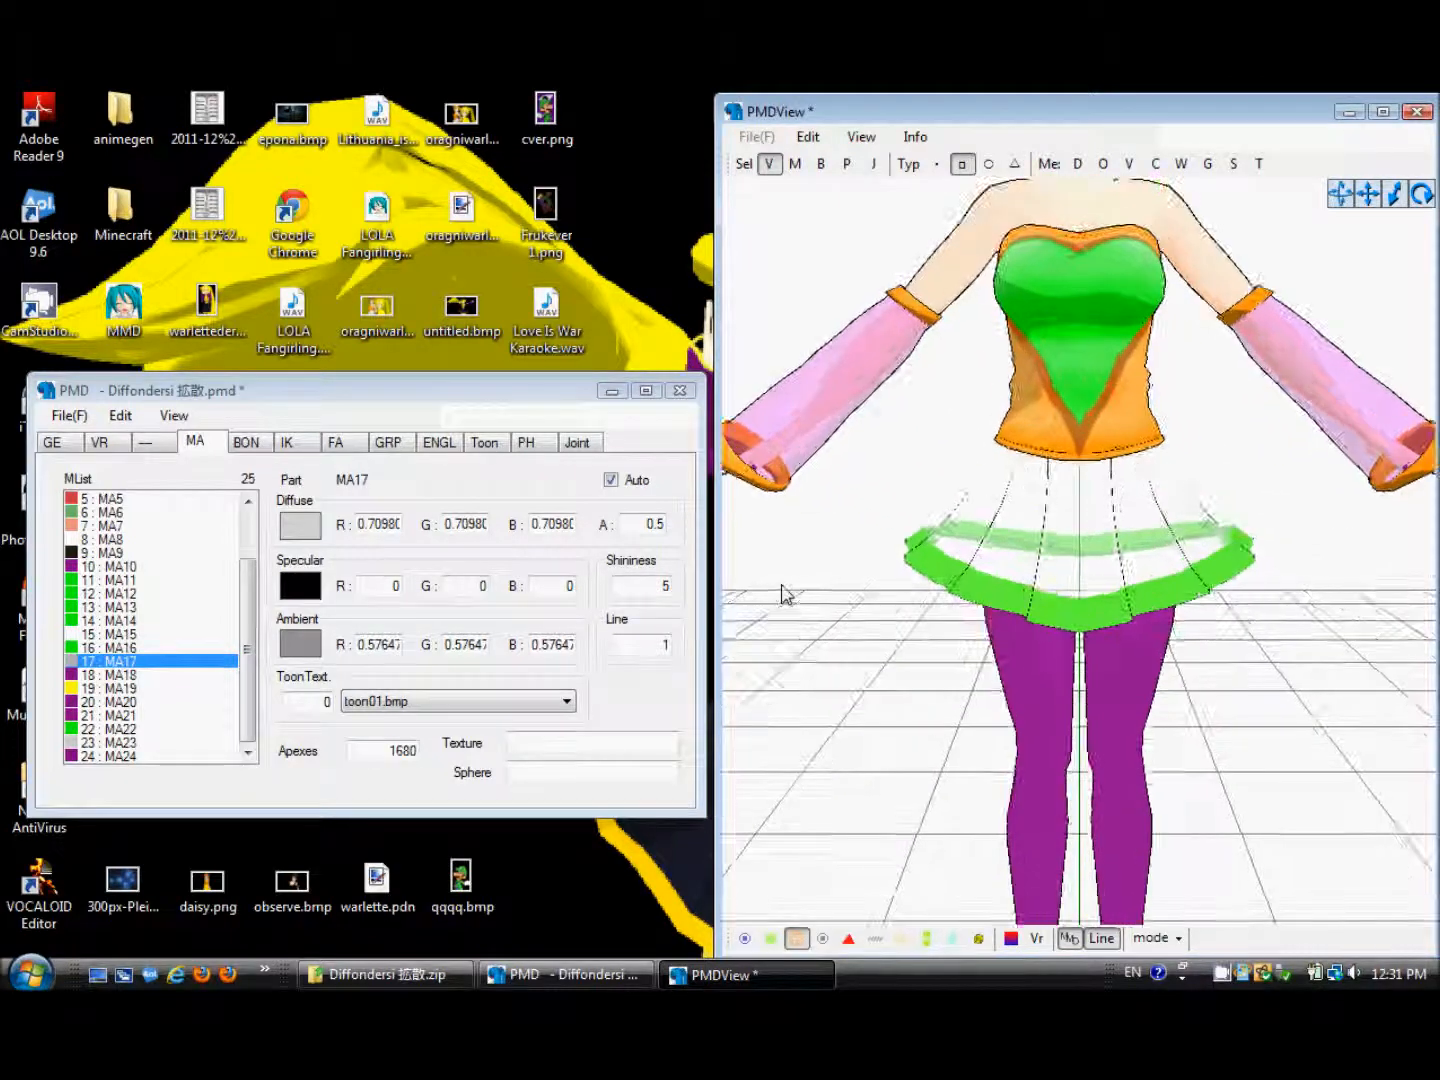
pyautogui.click(124, 648)
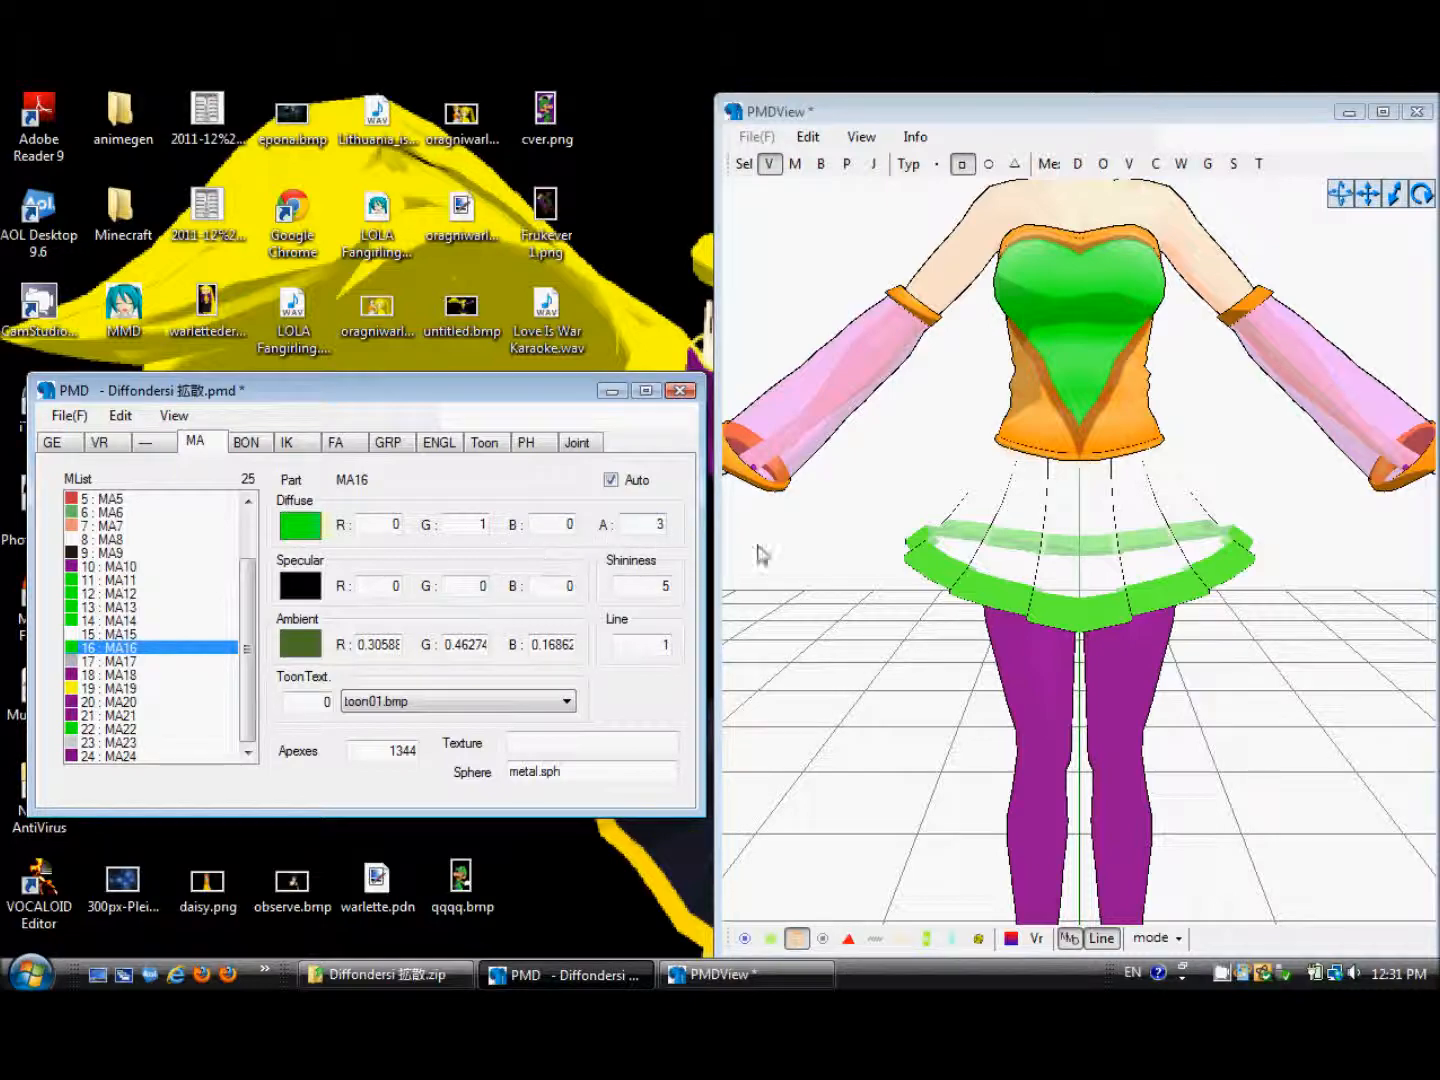
pyautogui.click(1035, 591)
pyautogui.scroll(2, 1035, 590)
pyautogui.moveTo(1037, 589); pyautogui.dragTo(1032, 589, button='right')
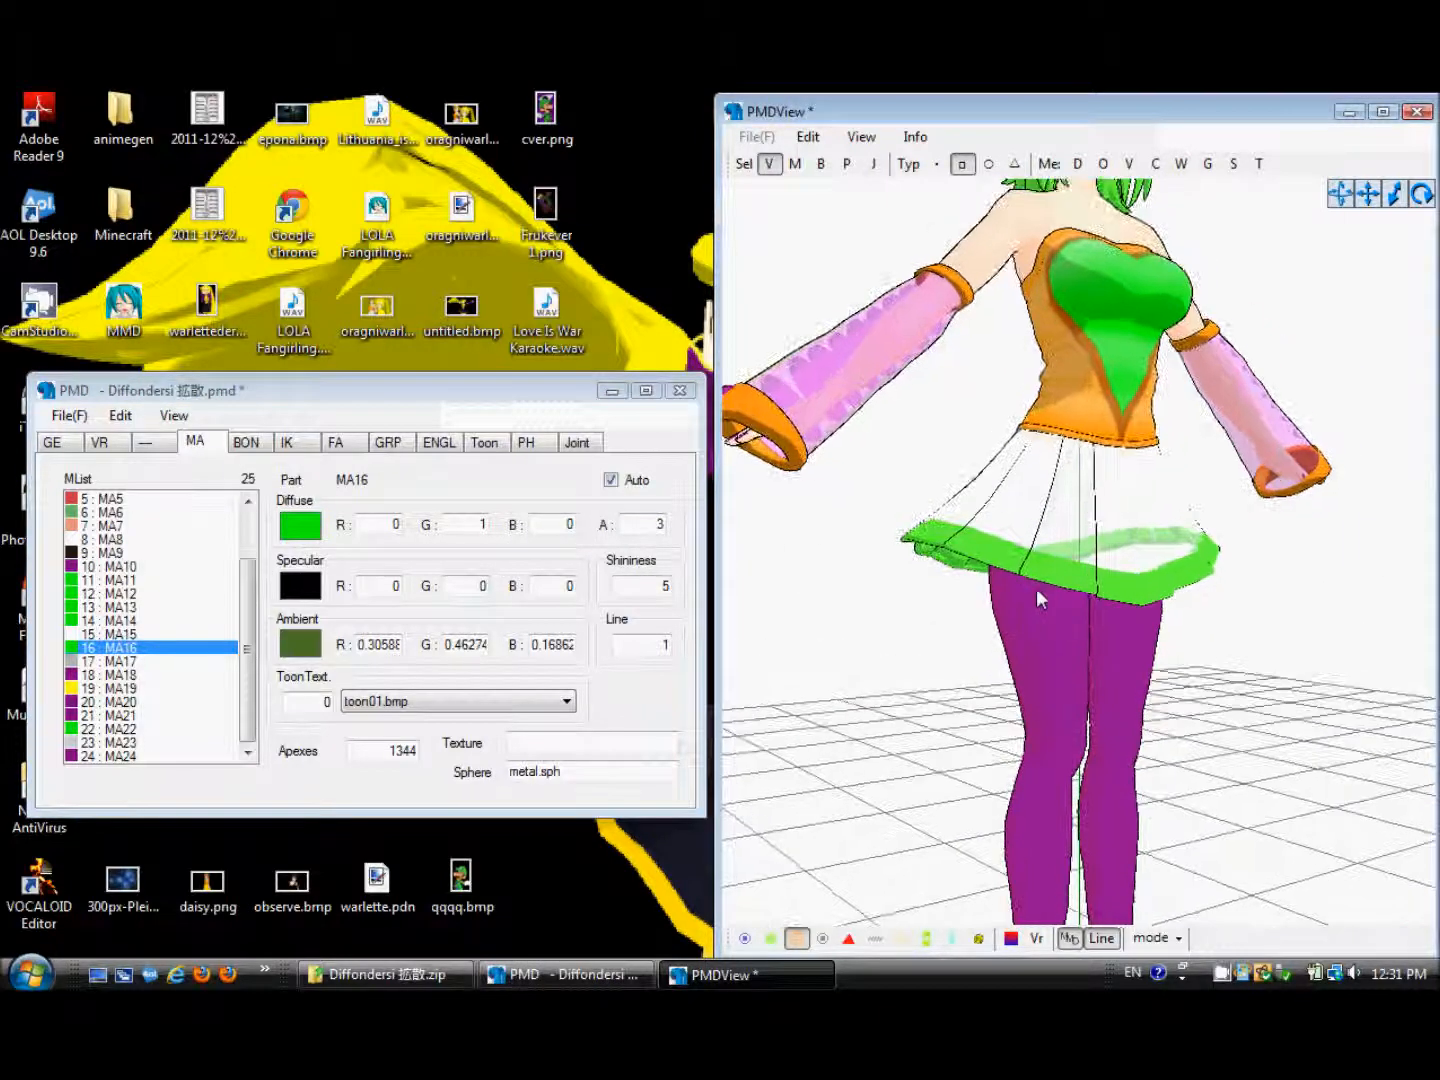
pyautogui.scroll(2, 1033, 589)
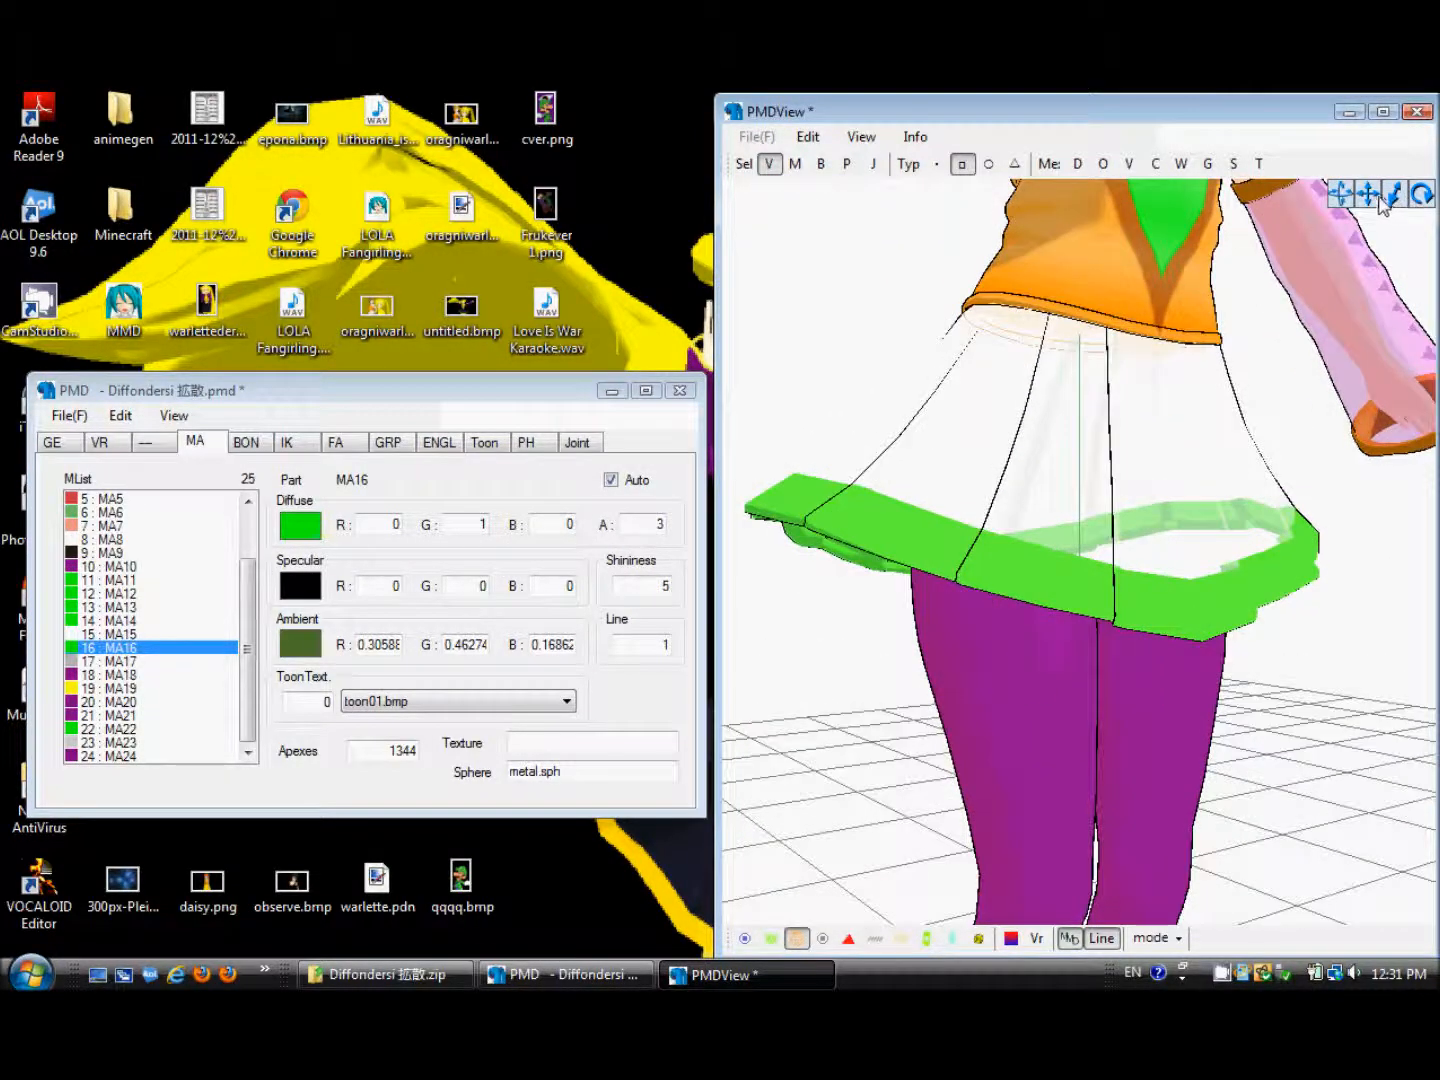
pyautogui.moveTo(1382, 206); pyautogui.dragTo(1367, 214)
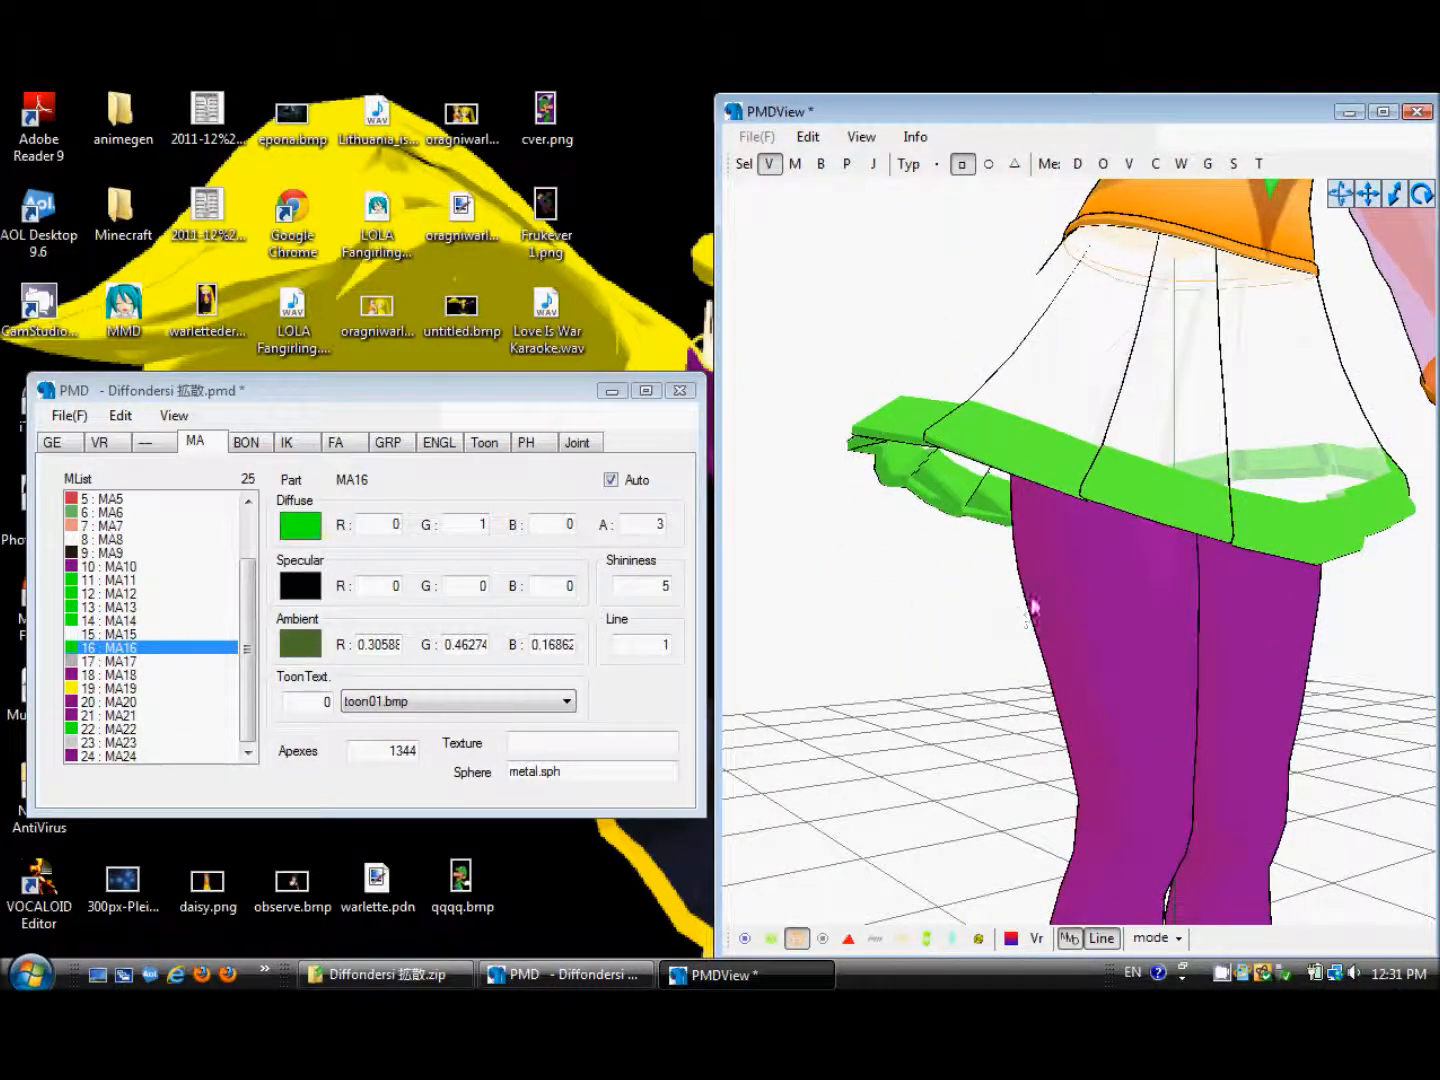
pyautogui.click(661, 518)
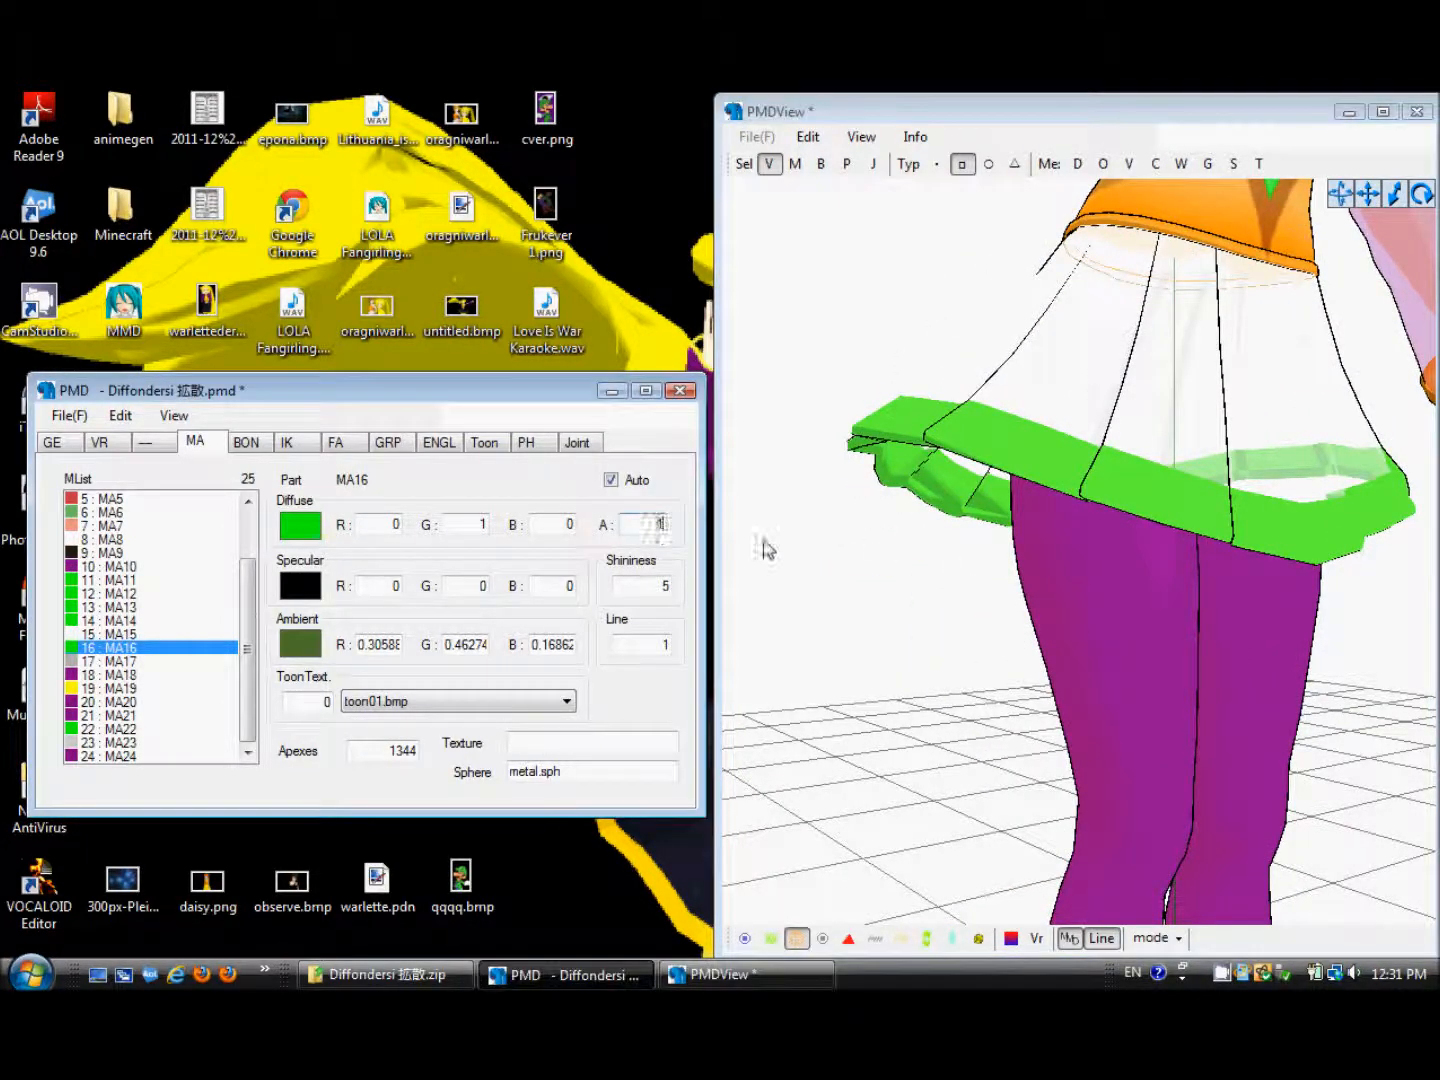
pyautogui.write('1')
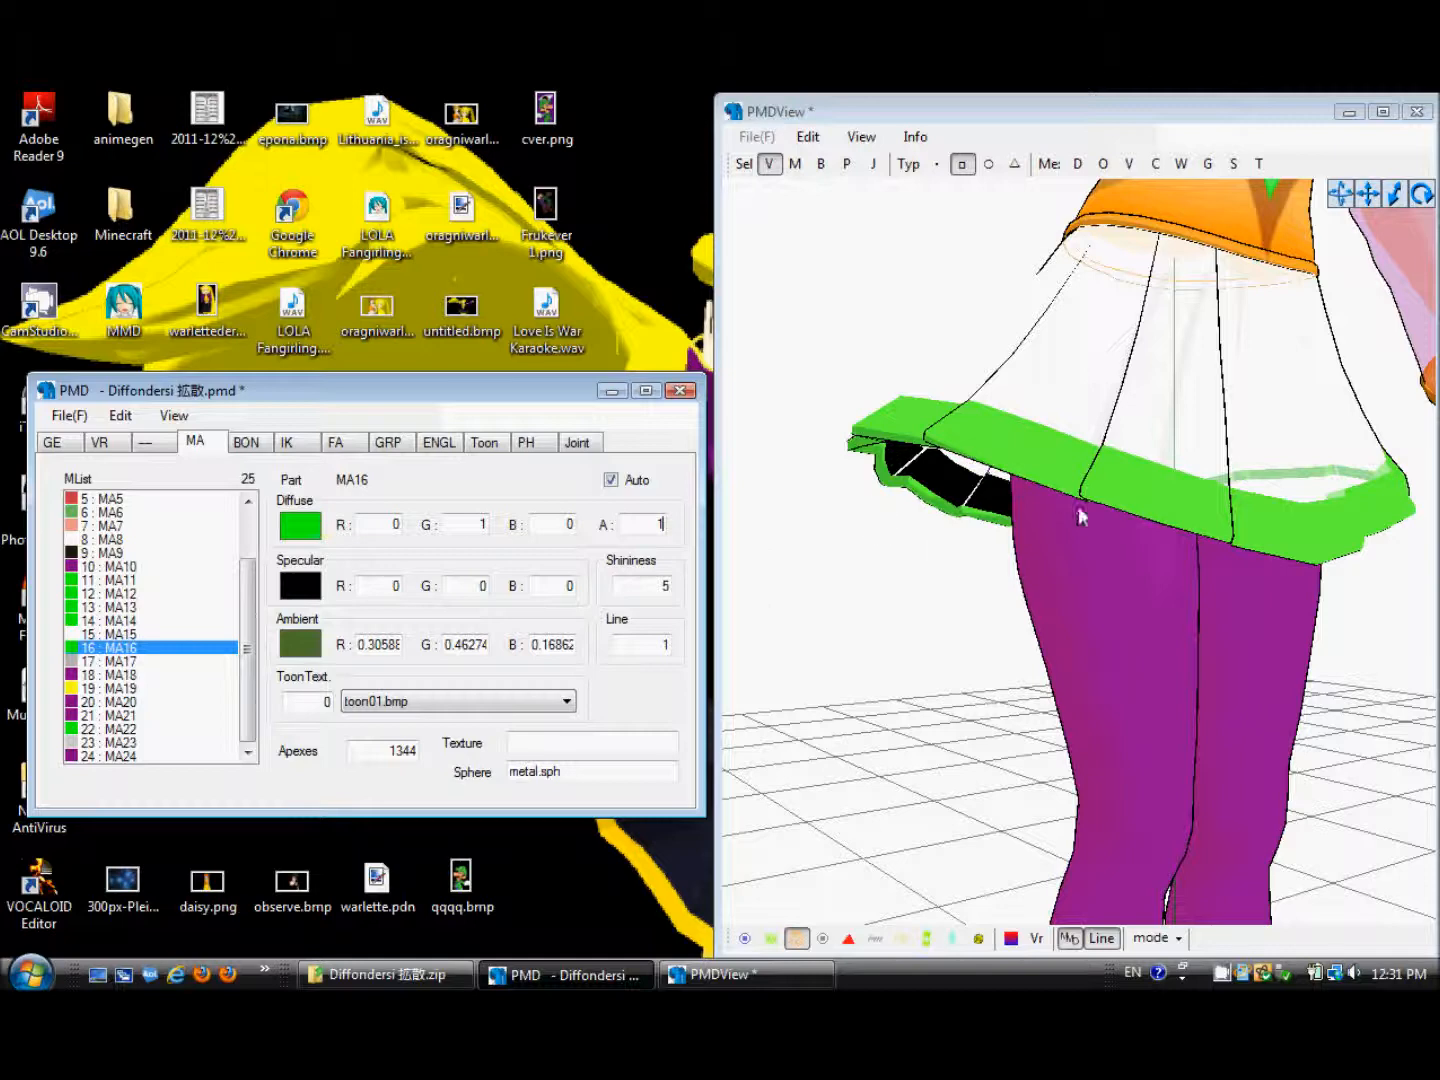
pyautogui.doubleClick(658, 524)
pyautogui.write('3')
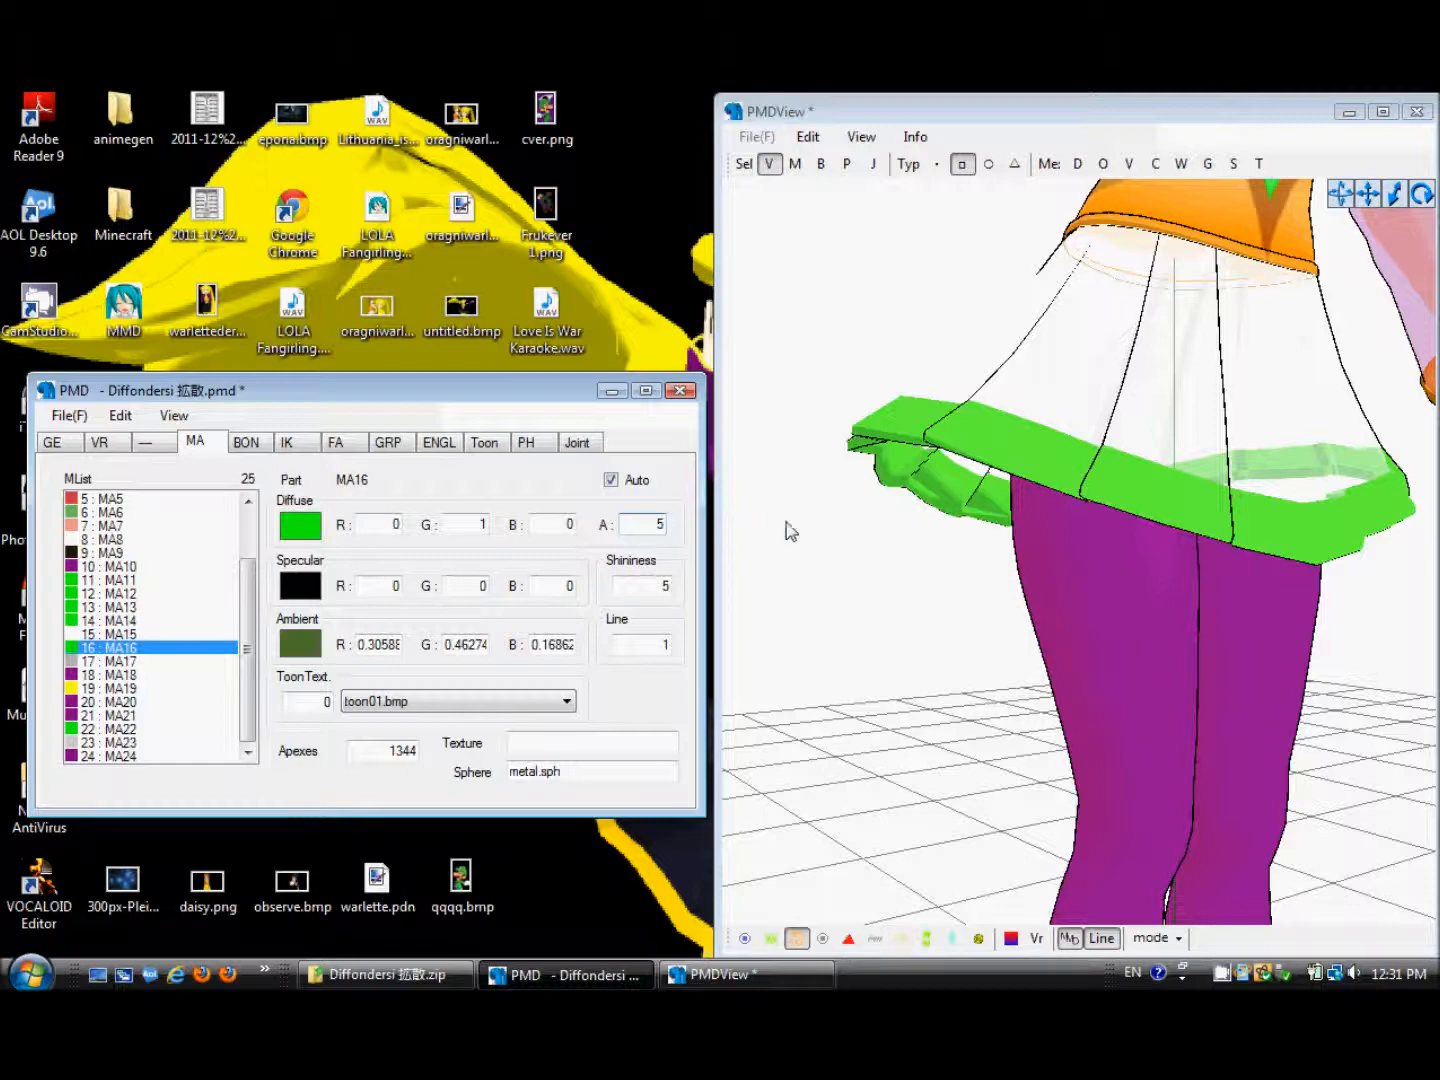
pyautogui.moveTo(1026, 484)
pyautogui.mouseDown(button='right')
pyautogui.moveTo(1105, 468)
pyautogui.moveTo(781, 611)
pyautogui.mouseUp(button='right')
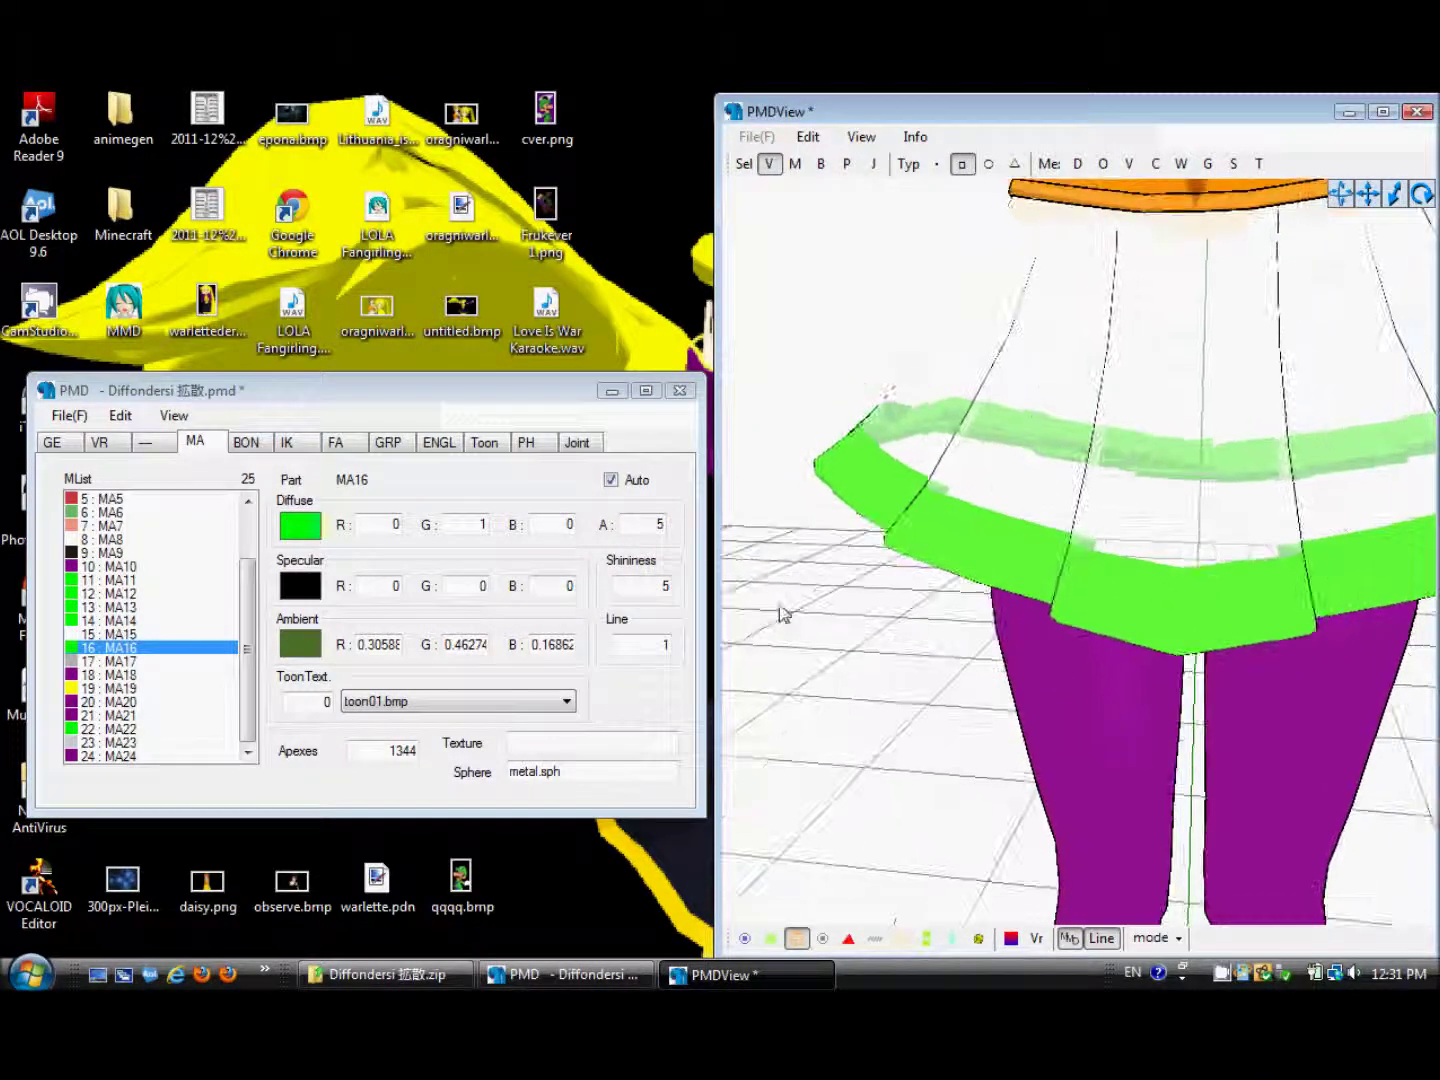
pyautogui.click(642, 525)
pyautogui.write('3')
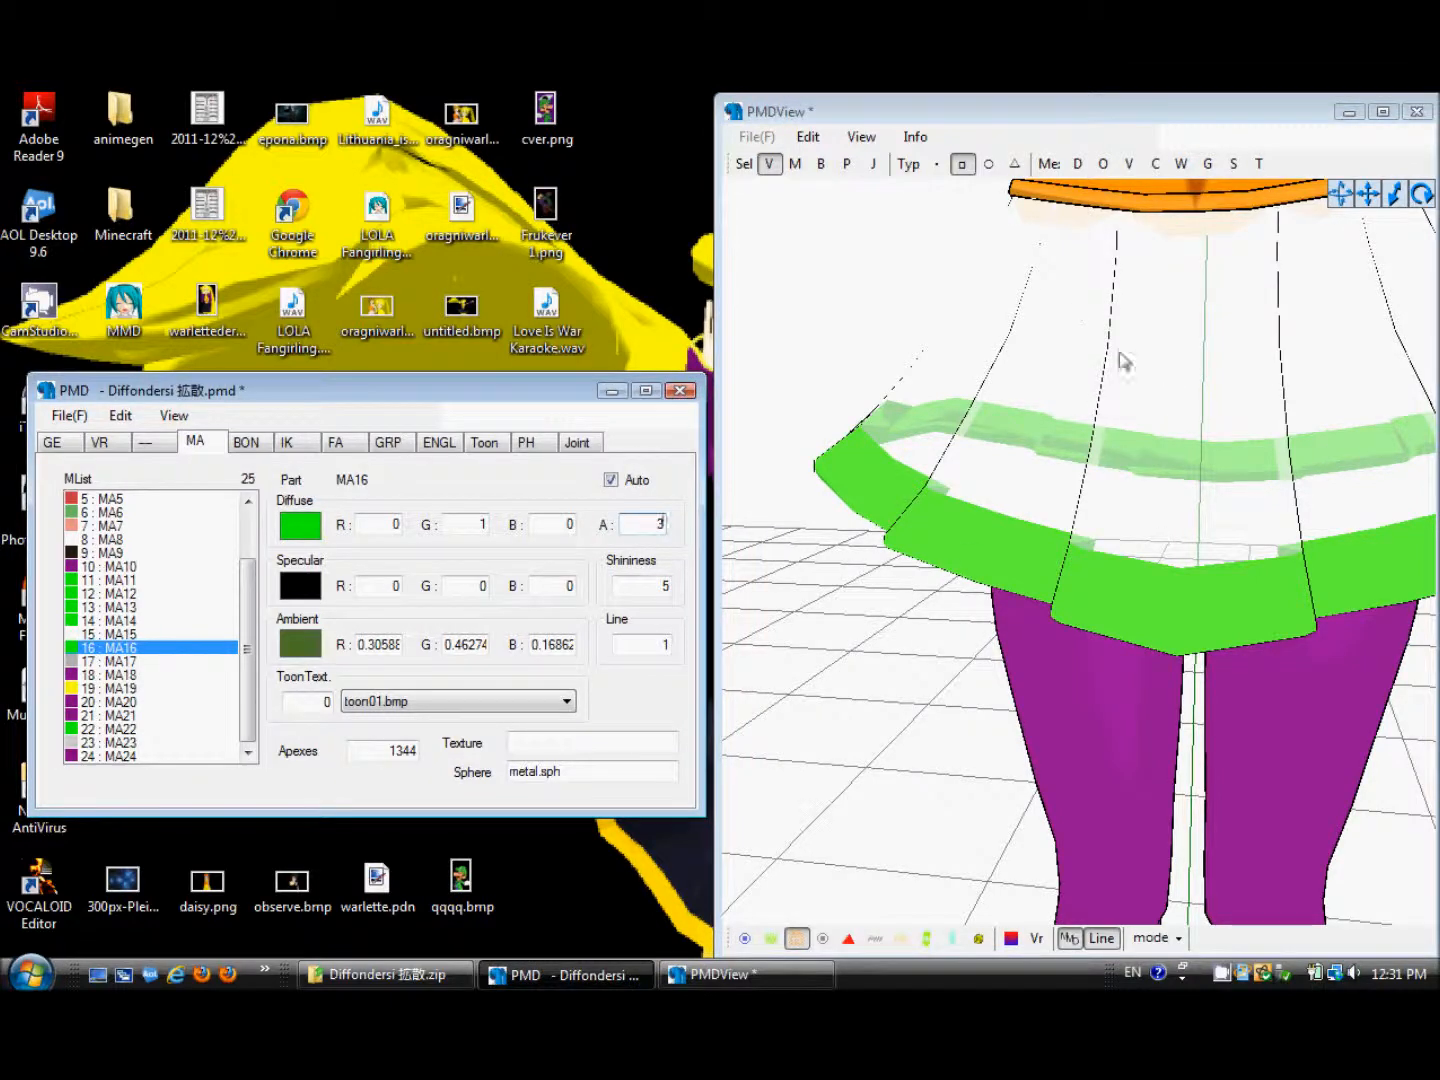
pyautogui.click(1125, 362)
pyautogui.scroll(-1, 1106, 441)
pyautogui.scroll(-1, 1106, 441)
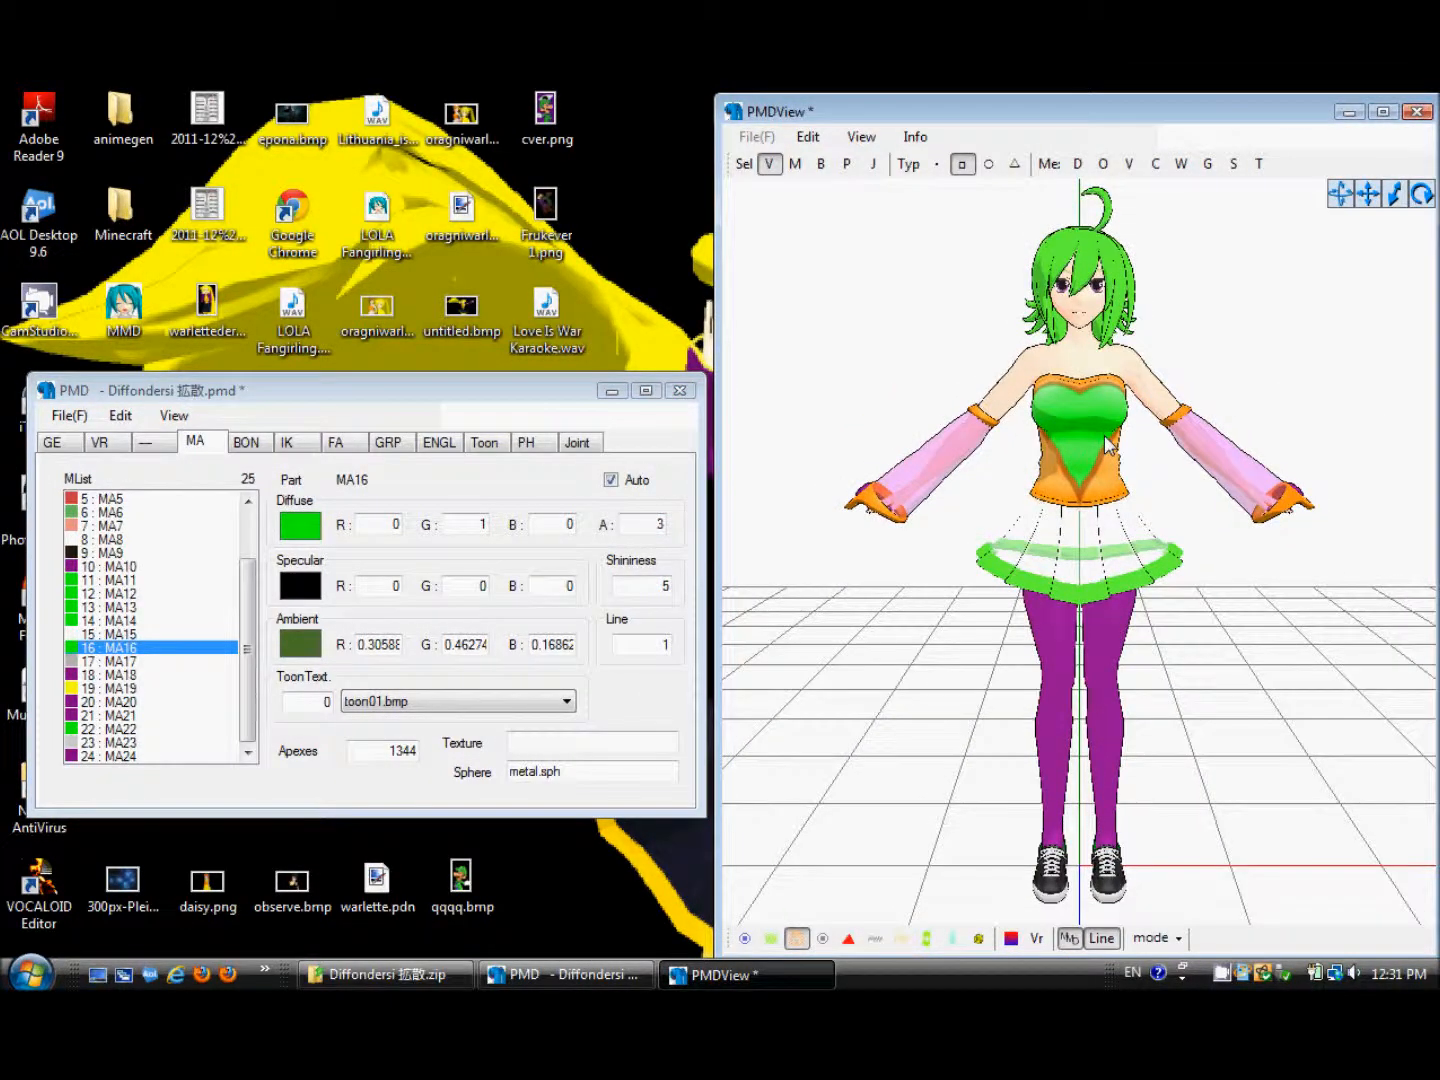
pyautogui.scroll(-1, 1106, 442)
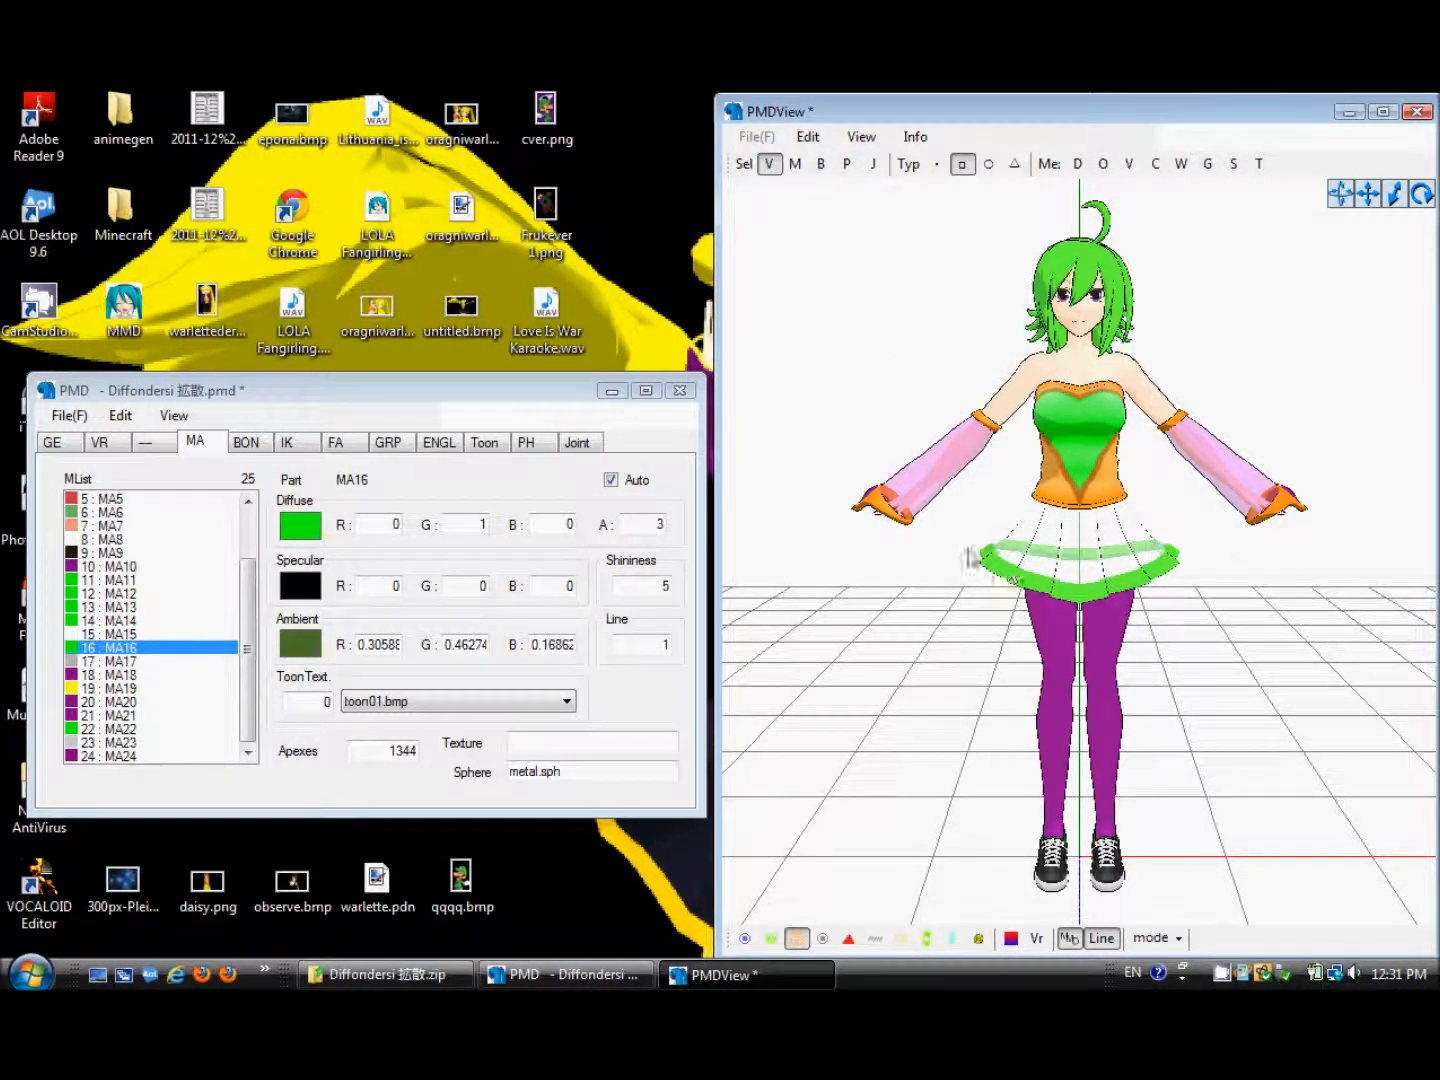
pyautogui.moveTo(909, 555)
pyautogui.mouseDown(button='right')
pyautogui.moveTo(1027, 672)
pyautogui.moveTo(1140, 471)
pyautogui.mouseUp(button='right')
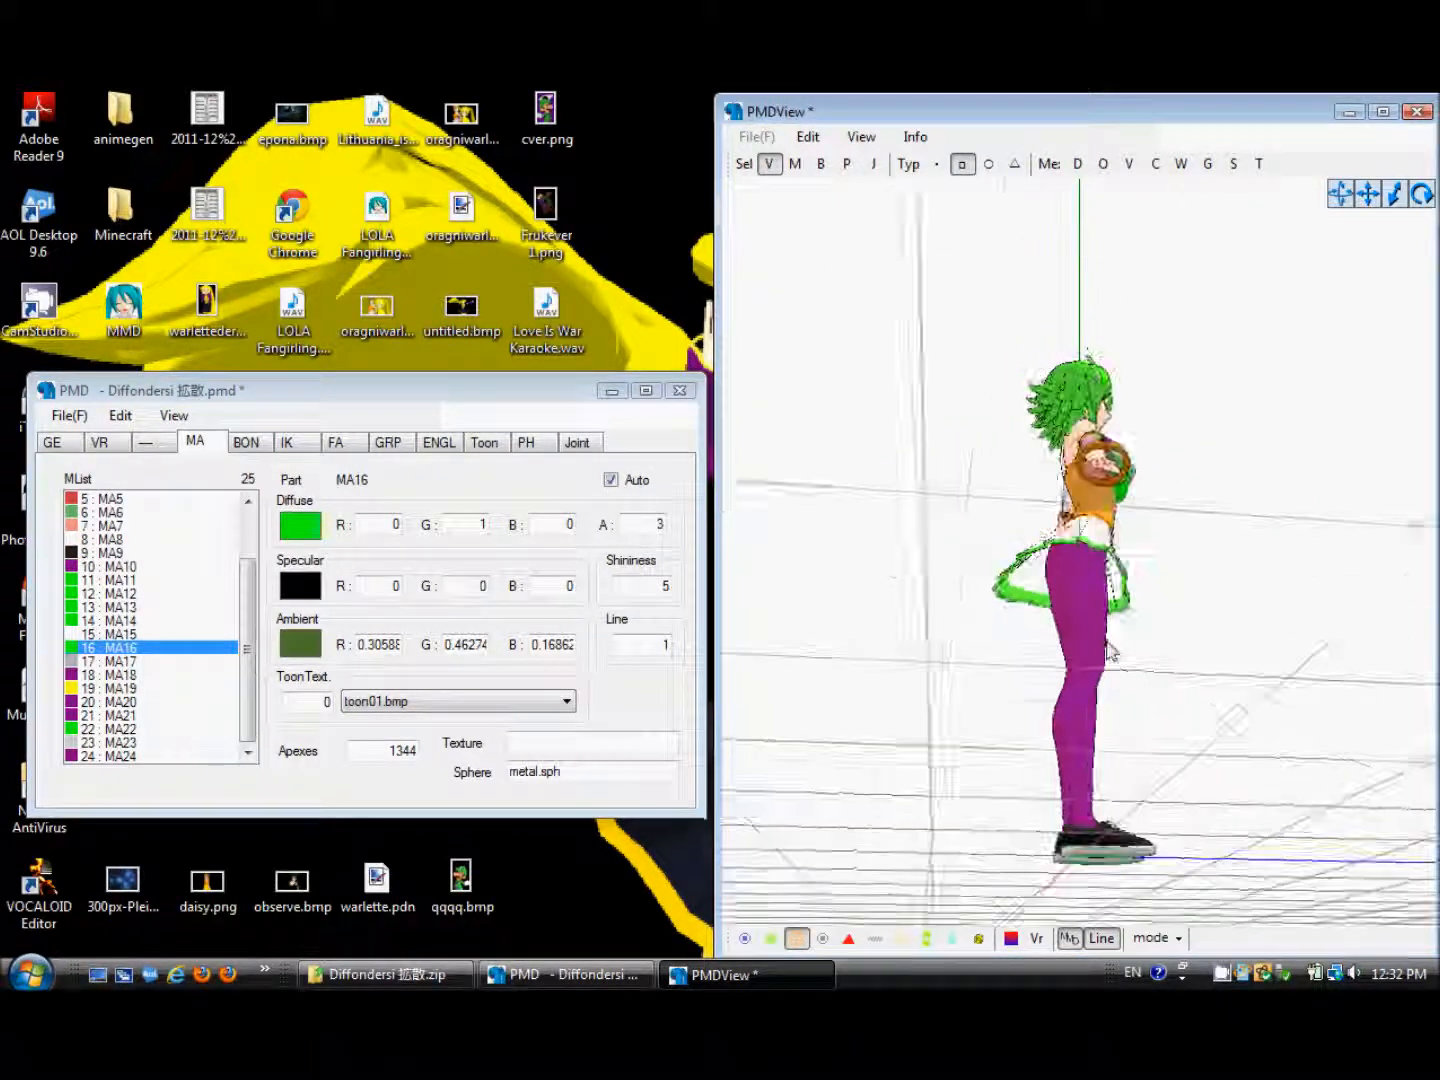